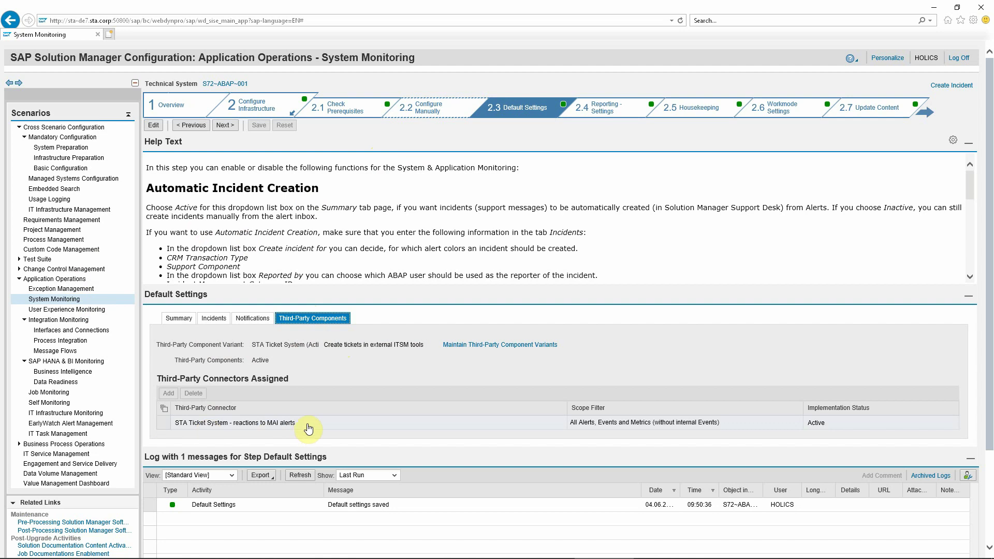
- Switch to the ServiceNow incident list and check for incidents opened on 2018-06-05
{"action": "key", "text": "alt+Tab"}
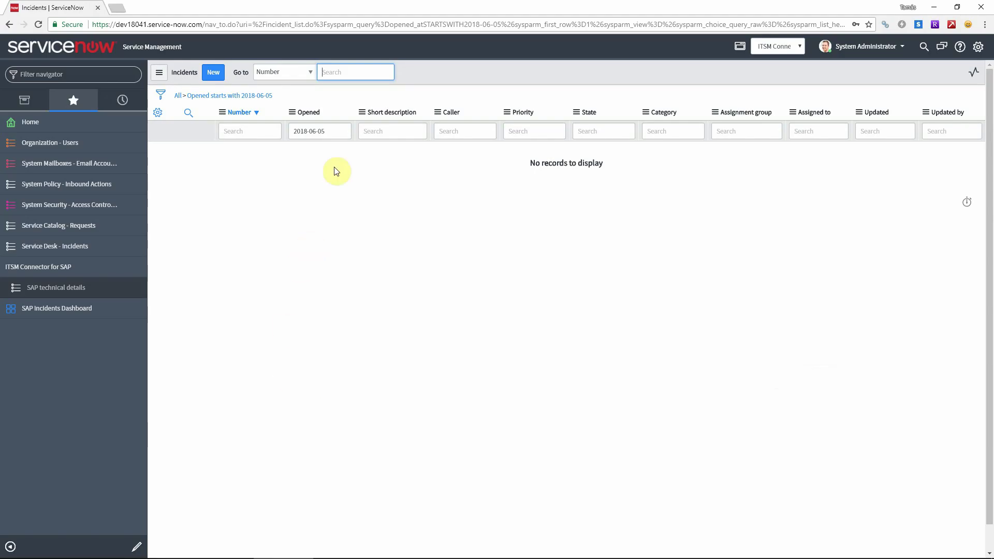
{"action": "left_click", "coordinate": [331, 133]}
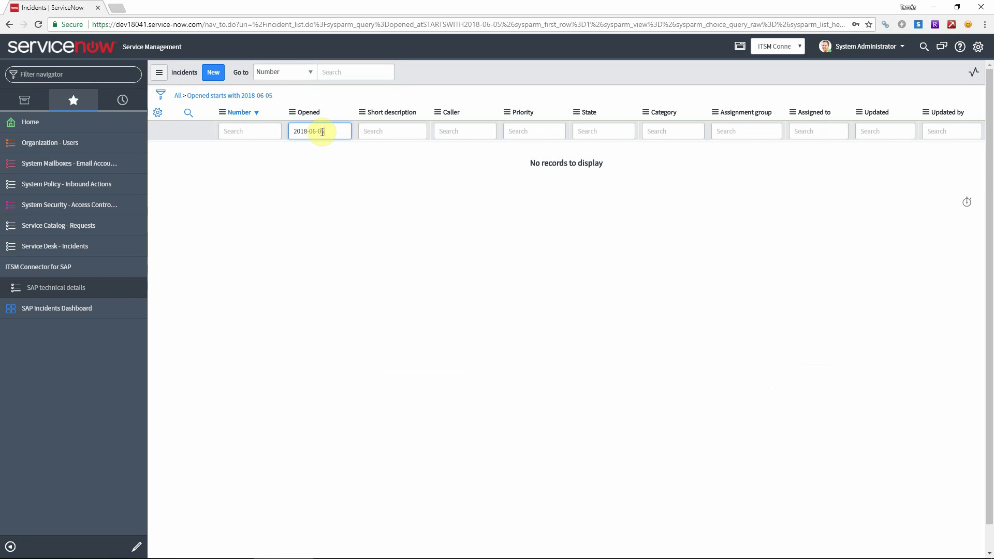
- Switch to the SAP Alert Inbox, refresh the system alerts and show the self-monitoring alerts
{"action": "key", "text": "alt+Tab"}
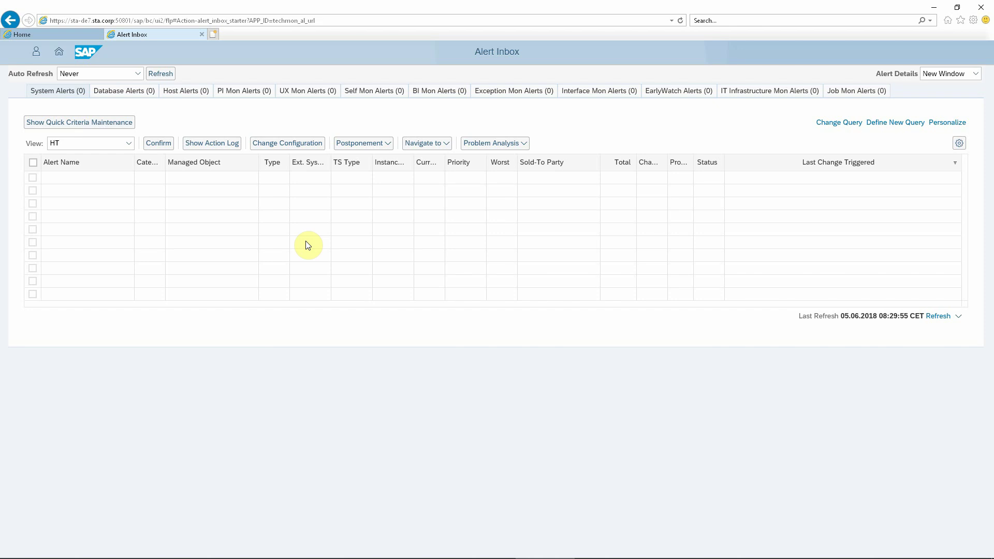
{"action": "left_click", "coordinate": [934, 317]}
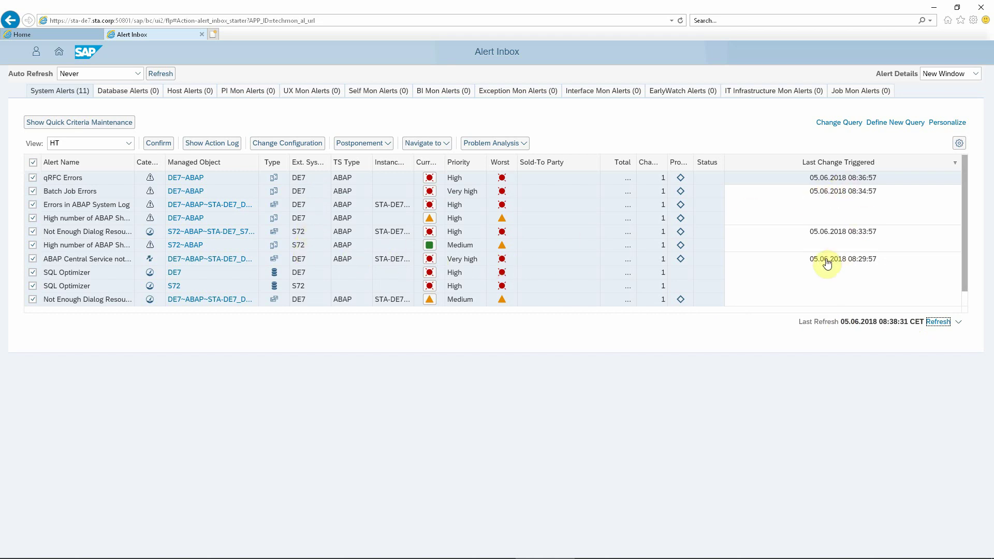
{"action": "left_click", "coordinate": [375, 97]}
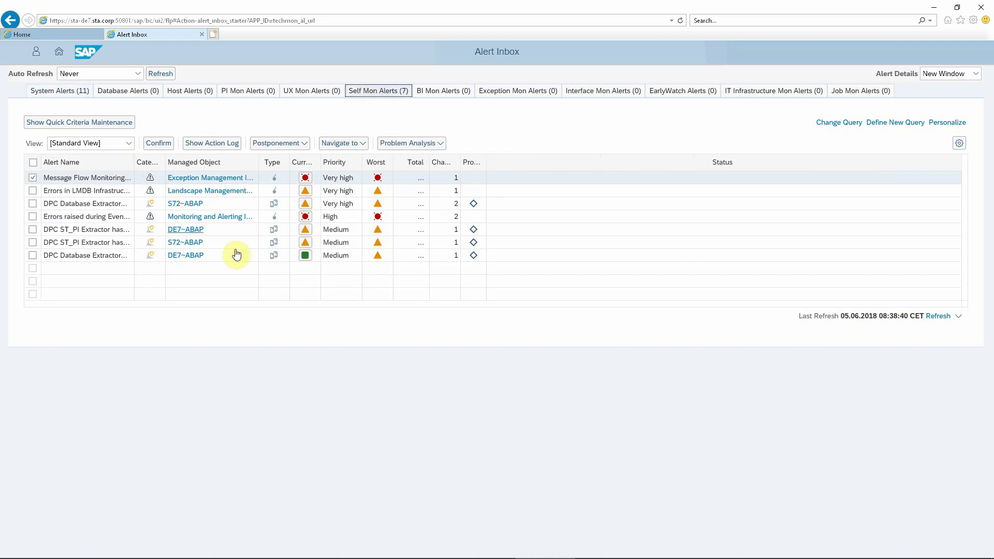
- Switch to ServiceNow, reload the incidents opened on 2018-06-05 and open the S72 red alert for Errors in ABAP System Log
{"action": "key", "text": "alt+Tab"}
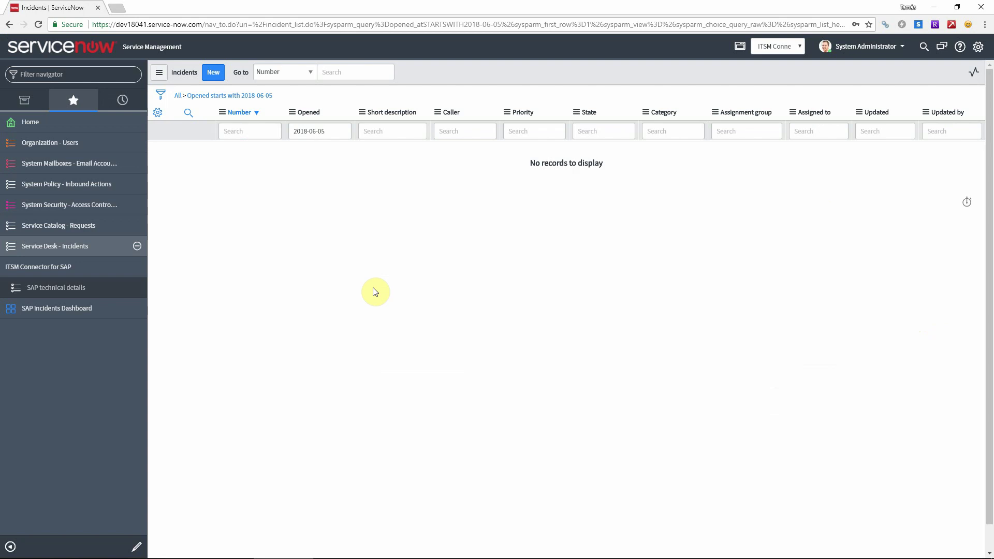
{"action": "left_click", "coordinate": [263, 97]}
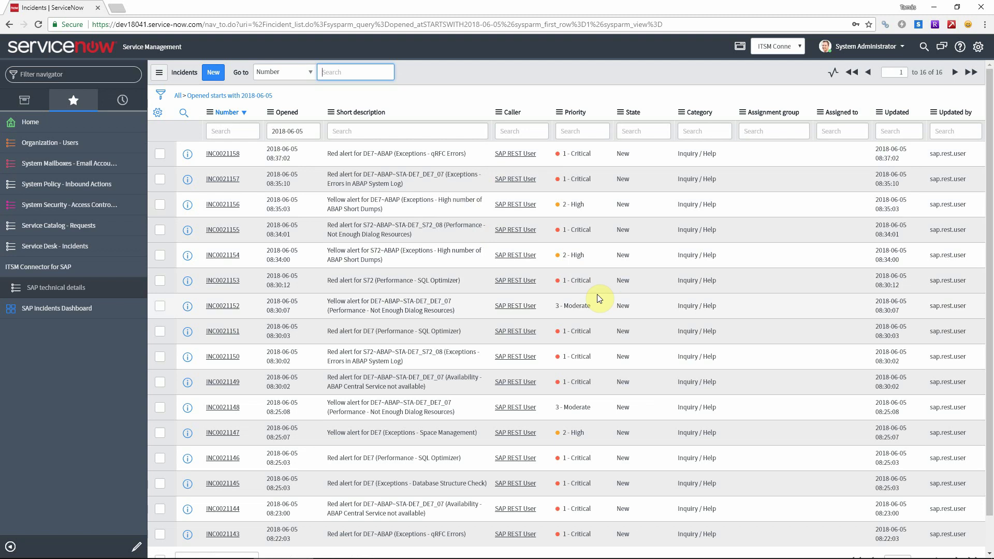
{"action": "left_click", "coordinate": [225, 356]}
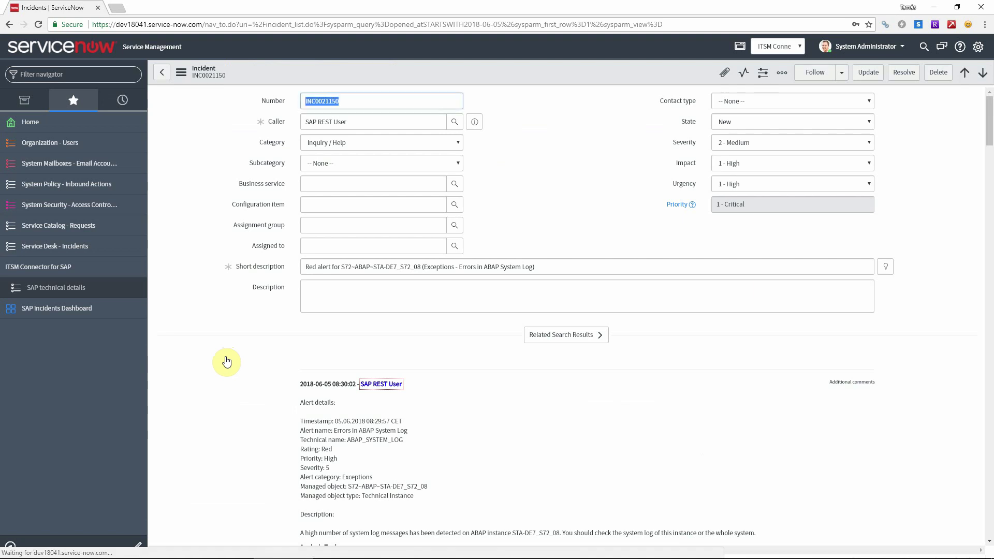
{"action": "left_click", "coordinate": [372, 122]}
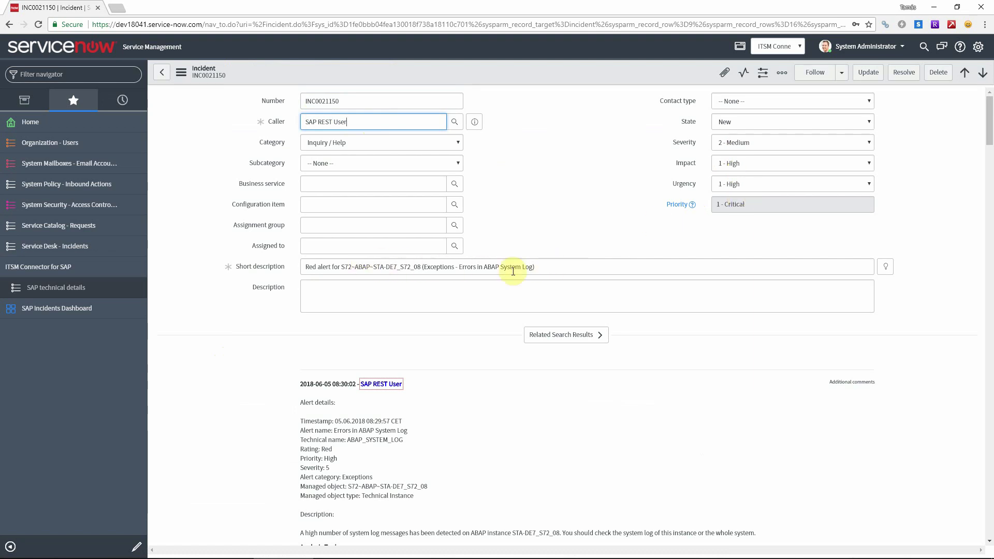
- Open the incident's E2E Exception Analysis in a new browser tab and display the ABAP SysLog Errors for S72 - Application Server ABAP
{"action": "scroll", "coordinate": [483, 335], "scroll_direction": "down", "scroll_amount": 3}
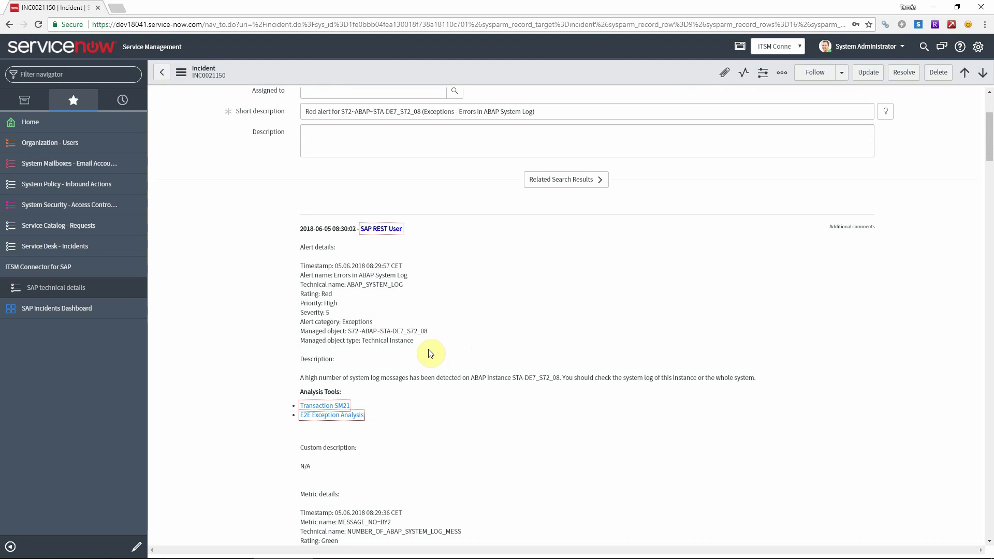
{"action": "right_click", "coordinate": [356, 420]}
{"action": "left_click", "coordinate": [376, 426]}
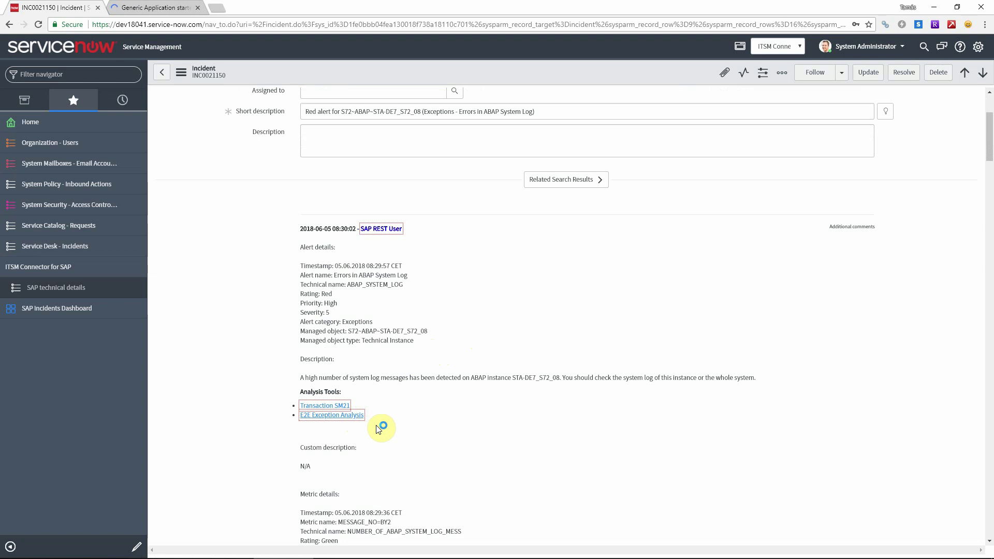
{"action": "left_click", "coordinate": [158, 7]}
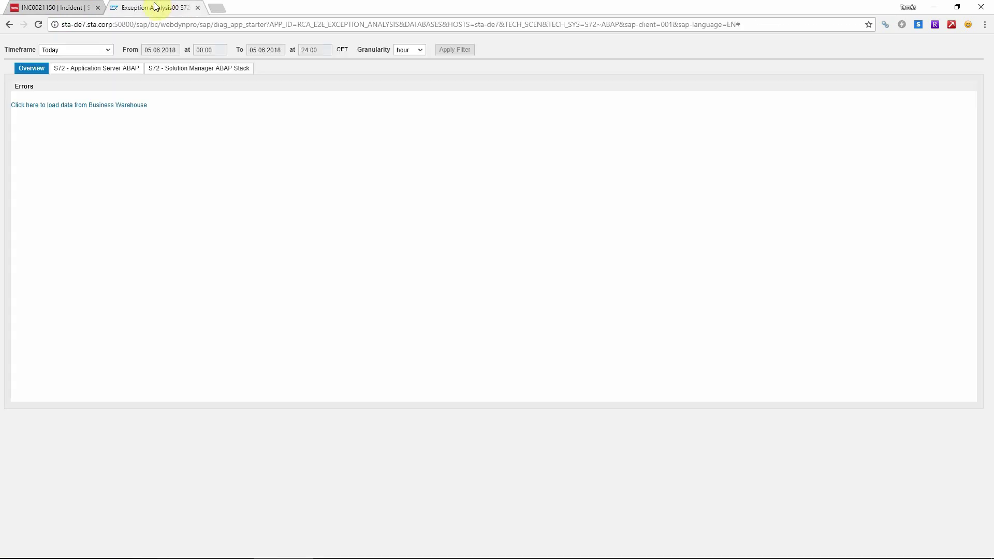
{"action": "left_click", "coordinate": [102, 68]}
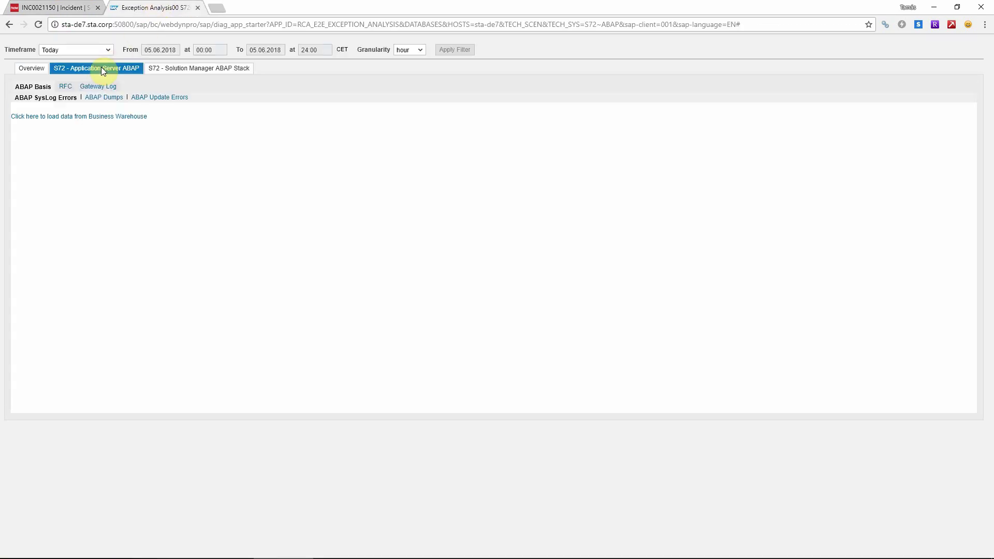
{"action": "left_click", "coordinate": [93, 100]}
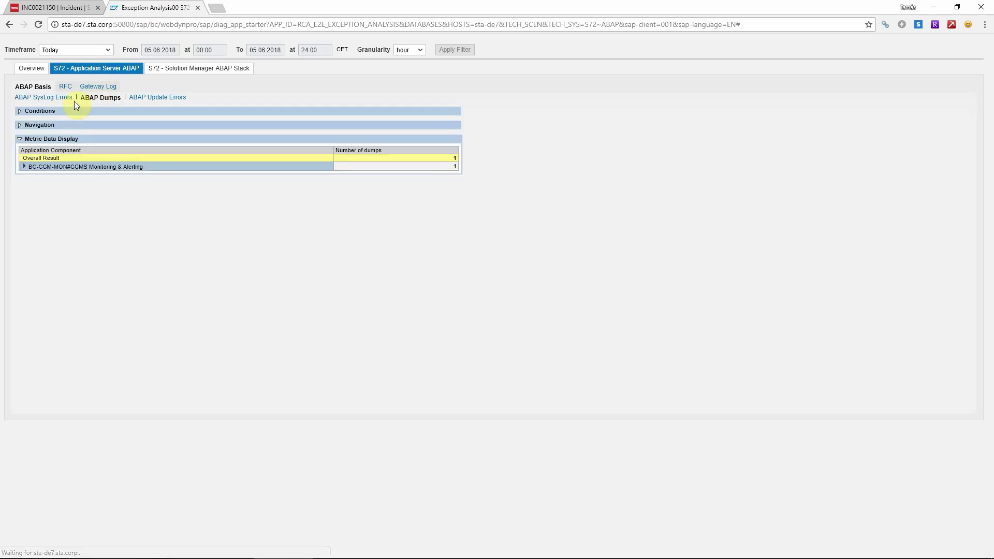
{"action": "left_click", "coordinate": [58, 100]}
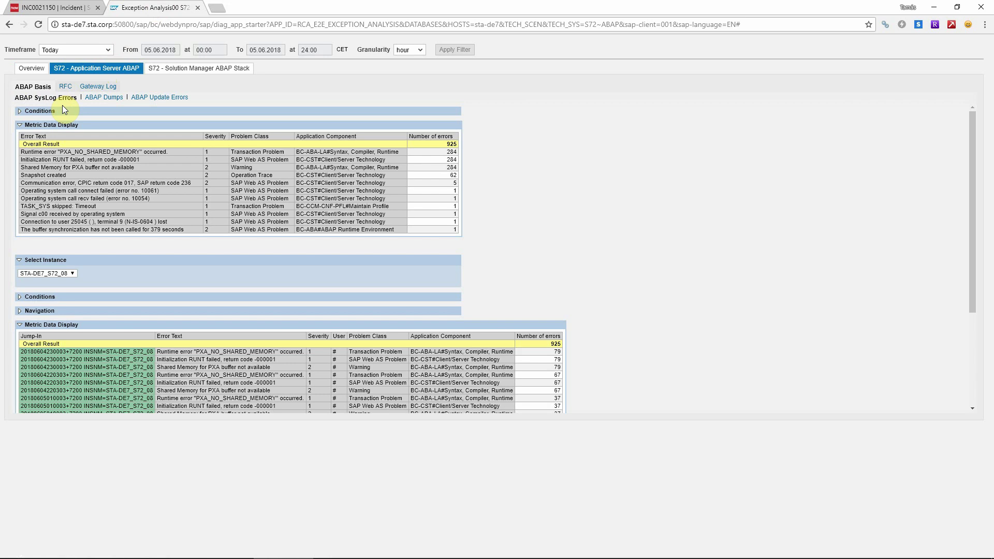
- Return to the ServiceNow incident list and open the S72 red alert for Not Enough Dialog Resources
{"action": "left_click", "coordinate": [60, 5]}
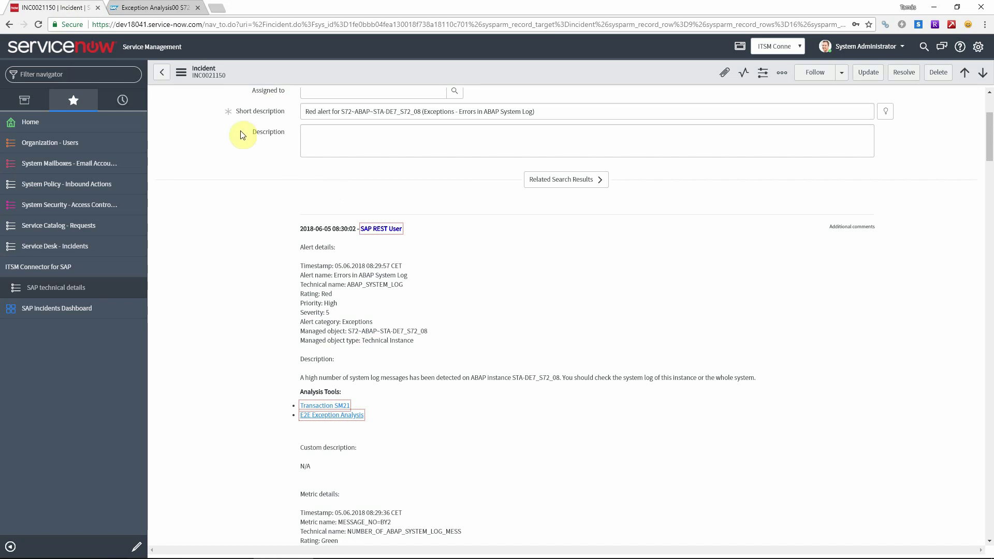
{"action": "left_click", "coordinate": [163, 74]}
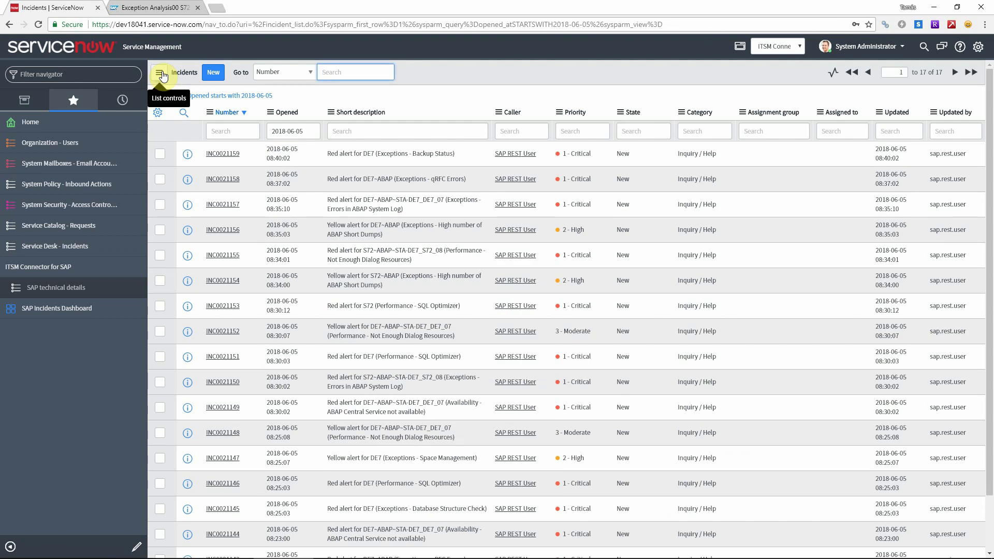
{"action": "left_click", "coordinate": [223, 256]}
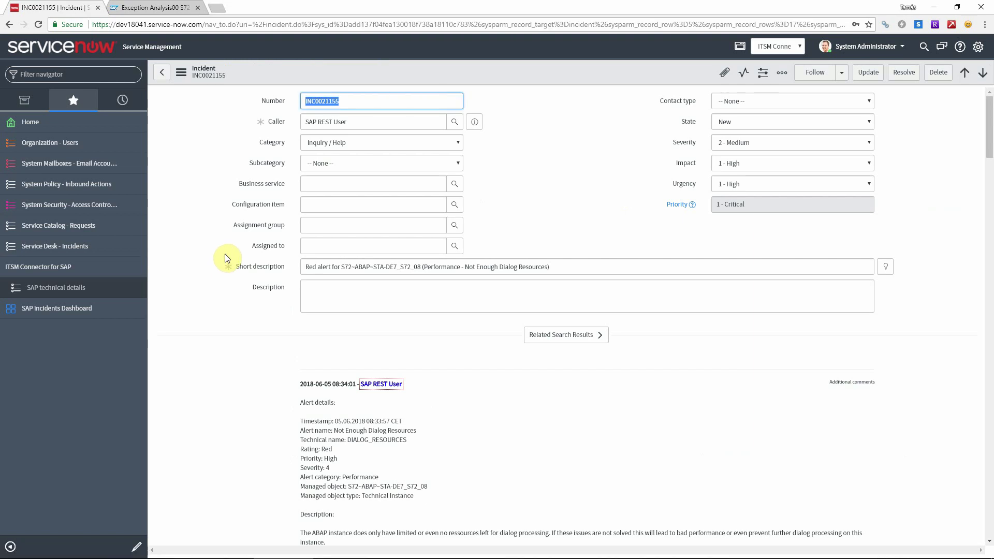
- Open the incident's E2E Workload Analysis in a new browser tab and display the Workload Summary for S72 - Application Server ABAP
{"action": "scroll", "coordinate": [228, 256], "scroll_direction": "down", "scroll_amount": 6}
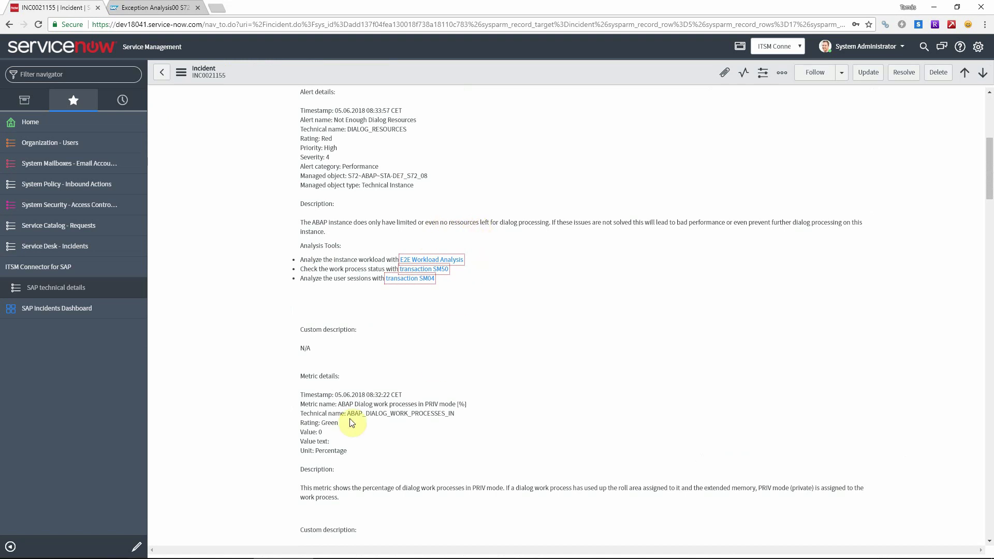
{"action": "right_click", "coordinate": [451, 261]}
{"action": "left_click", "coordinate": [468, 269]}
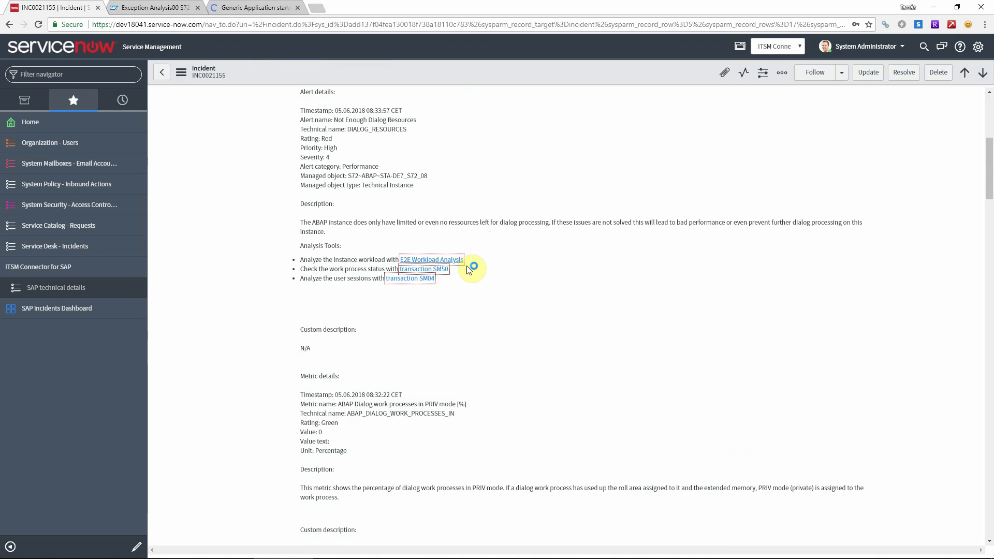
{"action": "left_click", "coordinate": [261, 6]}
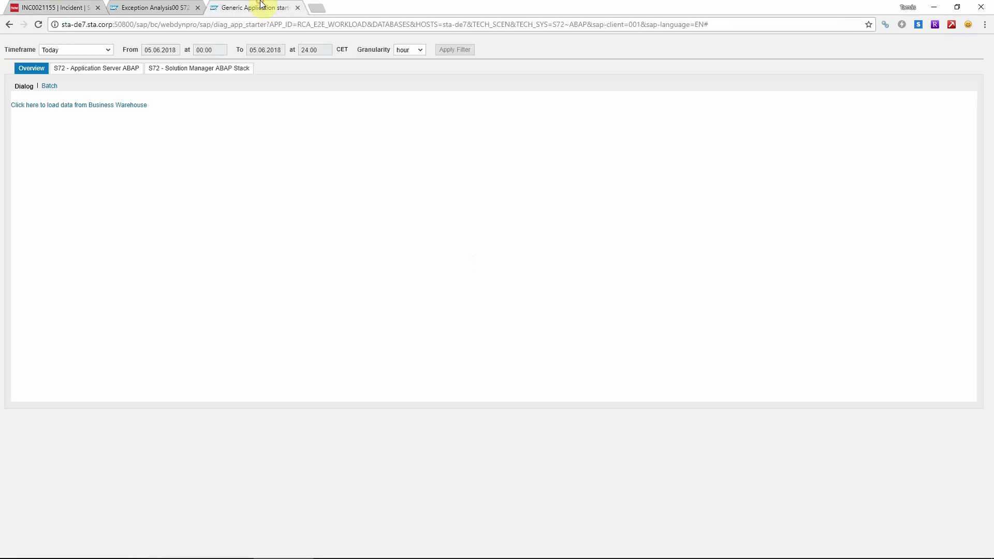
{"action": "left_click", "coordinate": [101, 68]}
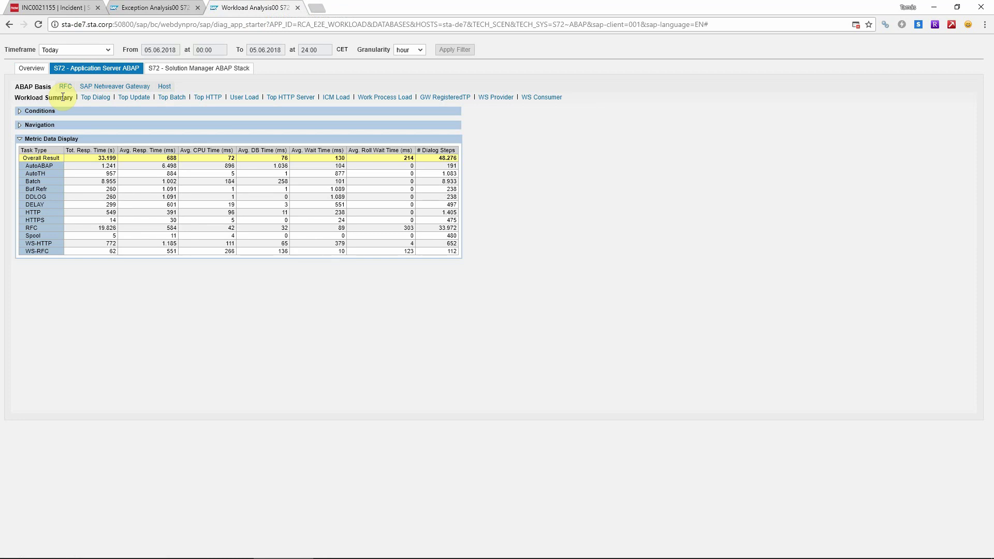
- Return to the dialog resources incident and examine its metric details, highlighting the rating of the stopped dialog work processes metric
{"action": "left_click", "coordinate": [50, 7]}
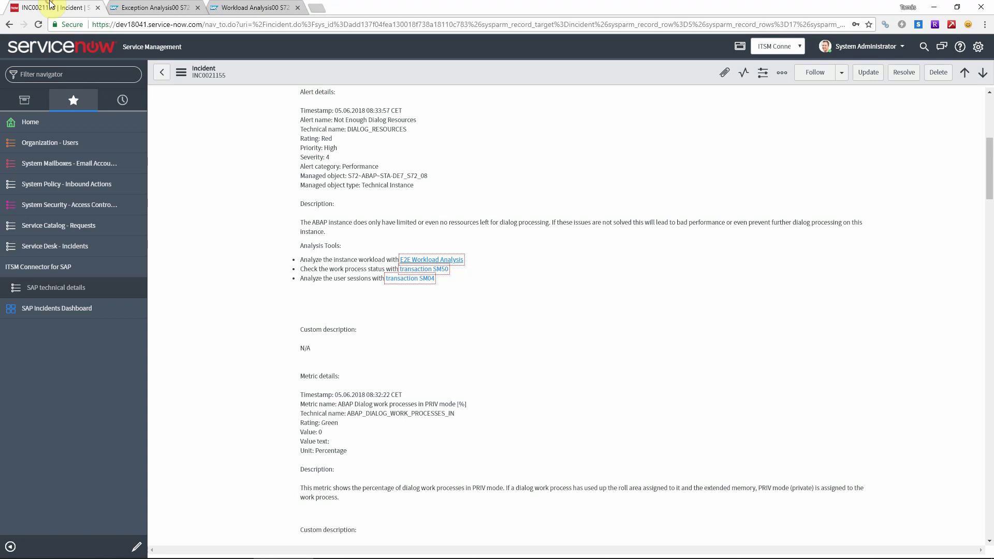
{"action": "scroll", "coordinate": [465, 434], "scroll_direction": "down", "scroll_amount": 4}
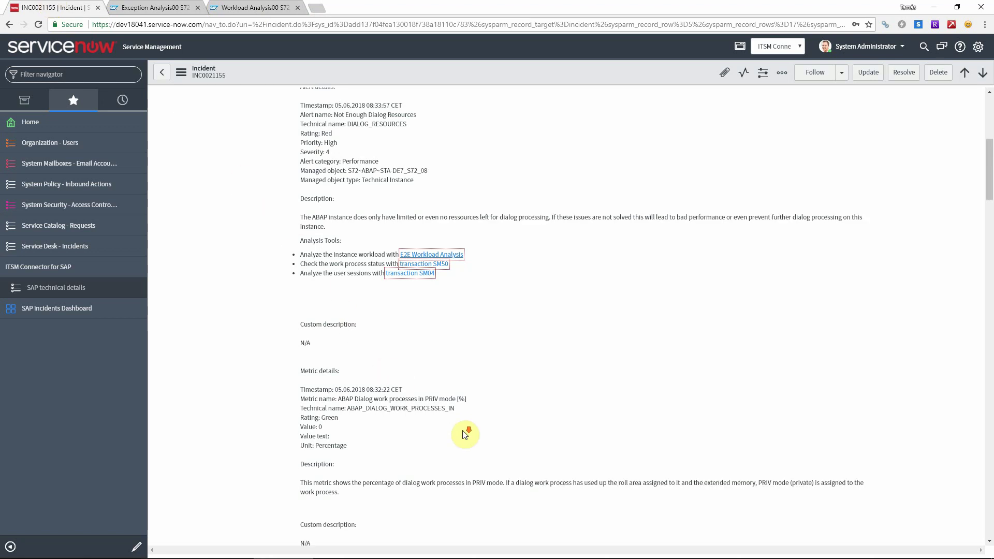
{"action": "scroll", "coordinate": [465, 434], "scroll_direction": "down", "scroll_amount": 1}
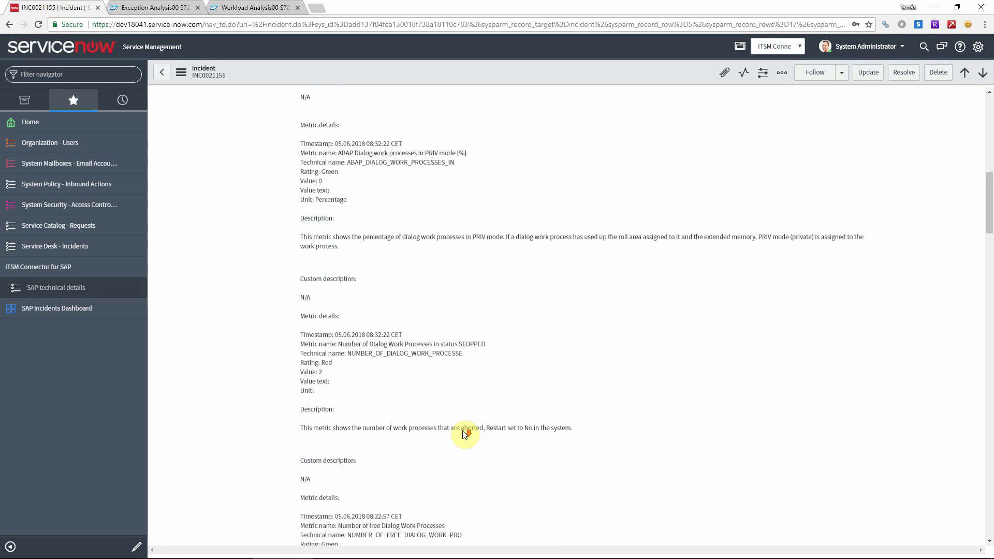
{"action": "left_click_drag", "start_coordinate": [300, 356], "coordinate": [346, 357]}
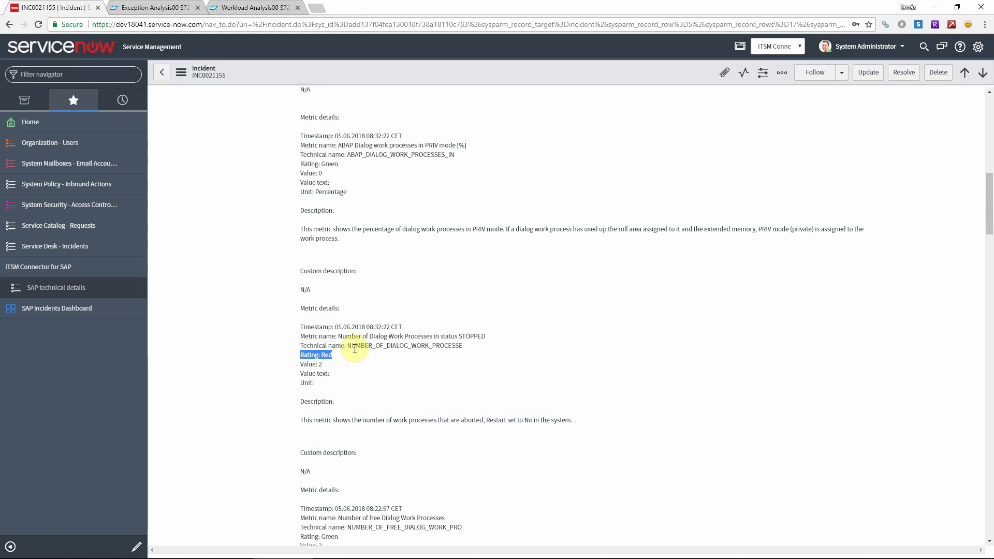
{"action": "left_click", "coordinate": [355, 350]}
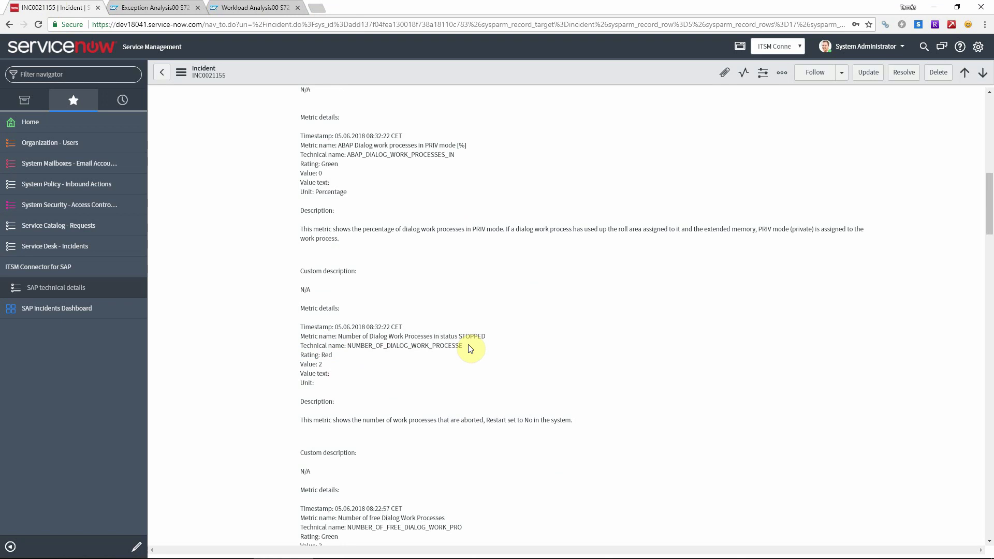
- Go back to the incident list, open the DE7~ABAP High number of ABAP Short Dumps incident and review its alert and metric details
{"action": "left_click", "coordinate": [9, 25]}
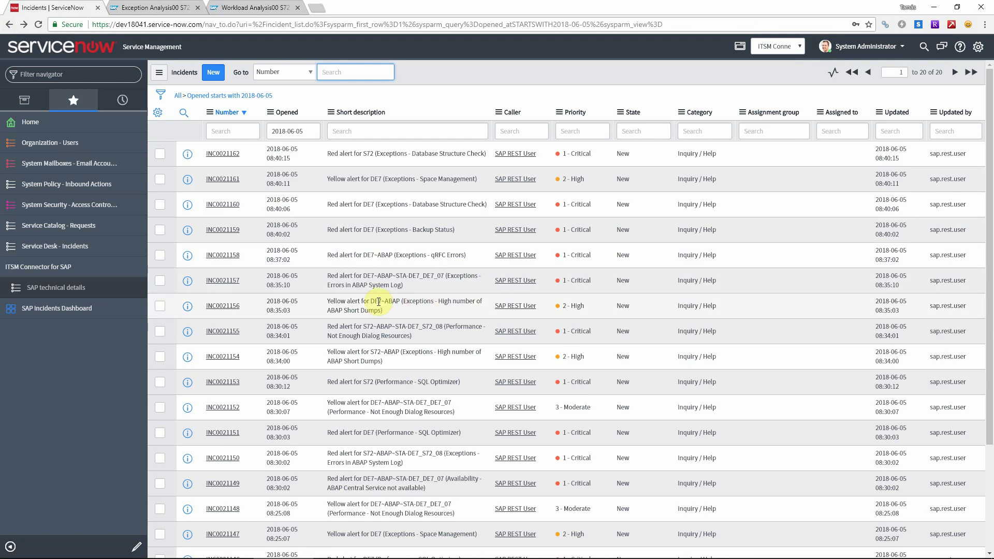
{"action": "left_click", "coordinate": [234, 306]}
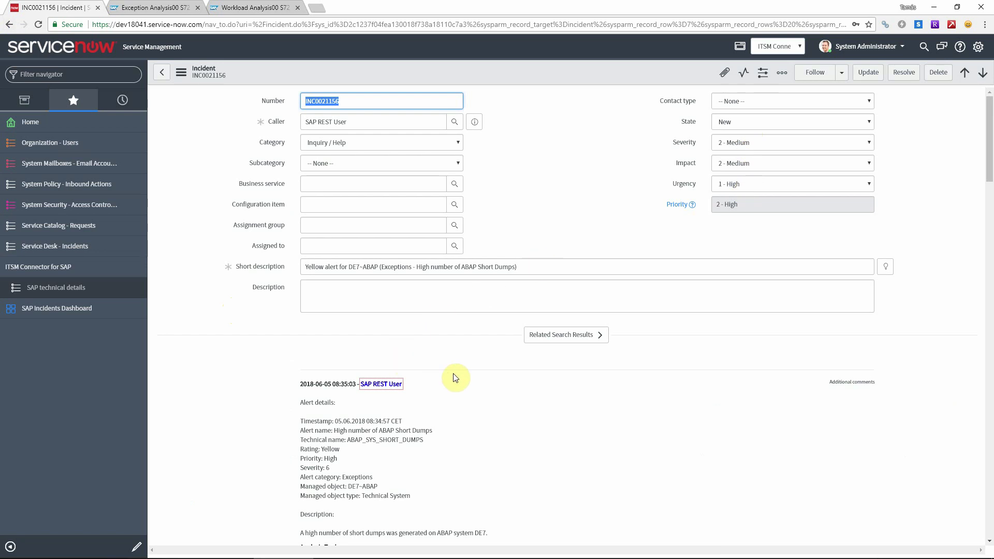
{"action": "scroll", "coordinate": [394, 393], "scroll_direction": "down", "scroll_amount": 4}
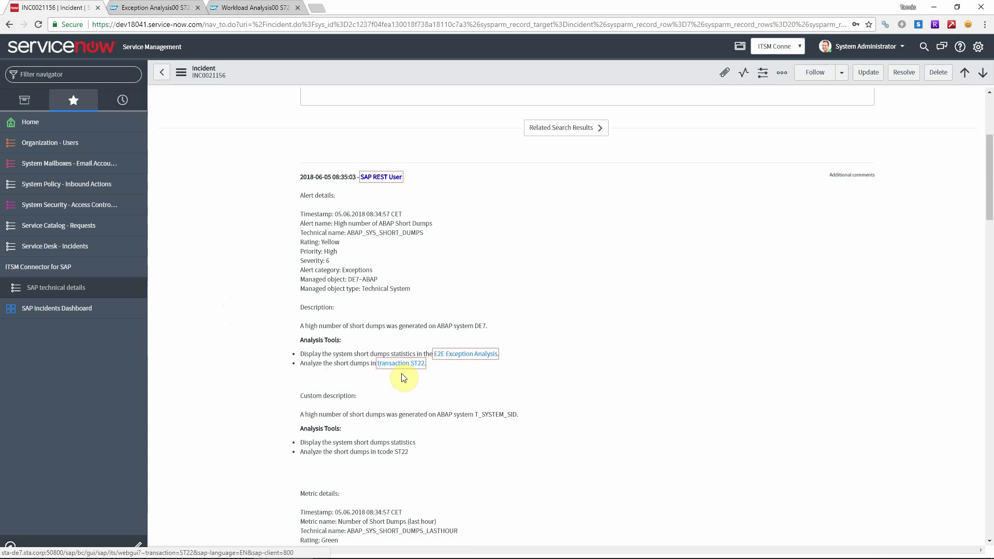
{"action": "scroll", "coordinate": [405, 375], "scroll_direction": "down", "scroll_amount": 1}
{"action": "scroll", "coordinate": [404, 376], "scroll_direction": "down", "scroll_amount": 4}
{"action": "scroll", "coordinate": [402, 374], "scroll_direction": "down", "scroll_amount": 5}
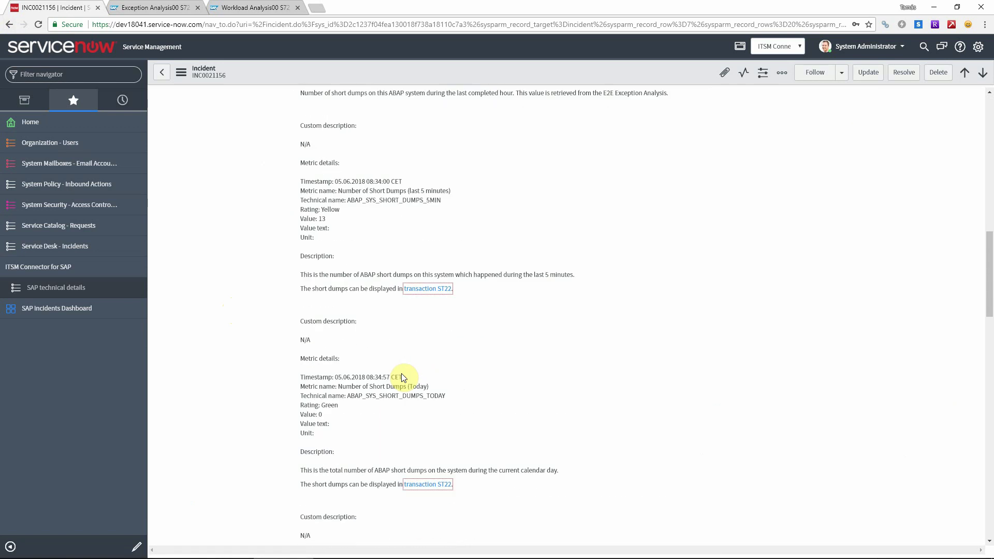
{"action": "scroll", "coordinate": [402, 374], "scroll_direction": "down", "scroll_amount": 6}
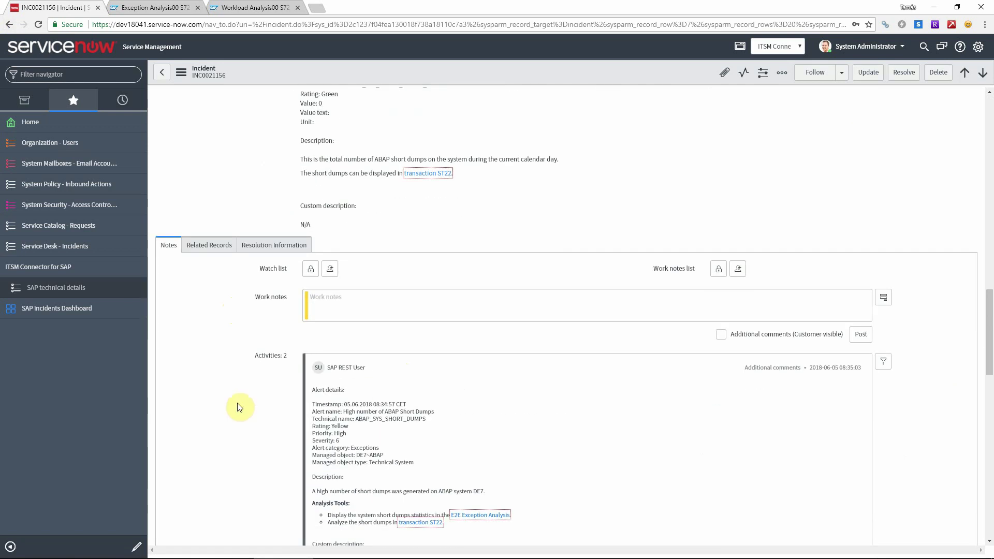
- Show the SAP technical details related to the short dumps incident and open the DE7 record
{"action": "scroll", "coordinate": [238, 407], "scroll_direction": "down", "scroll_amount": 5}
{"action": "scroll", "coordinate": [239, 407], "scroll_direction": "down", "scroll_amount": 12}
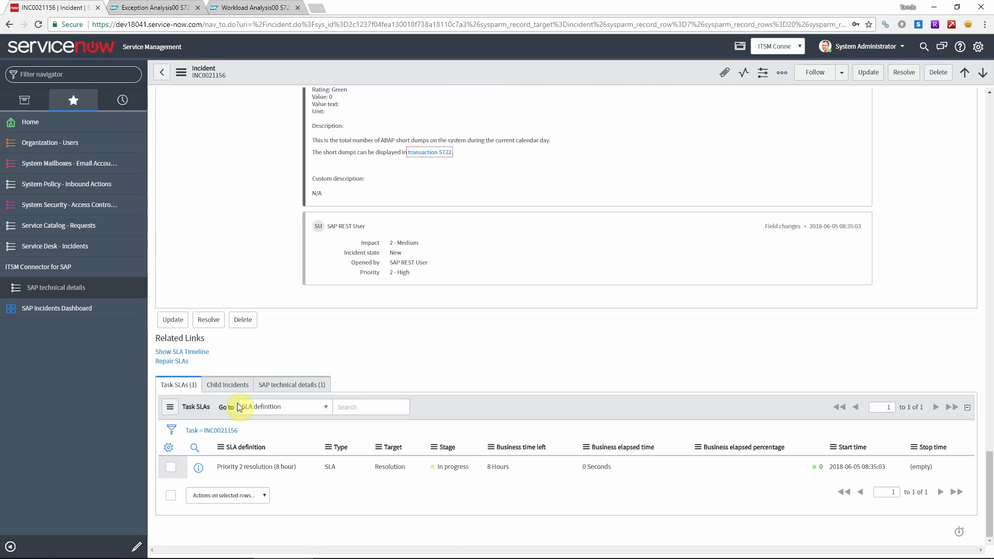
{"action": "left_click", "coordinate": [281, 386]}
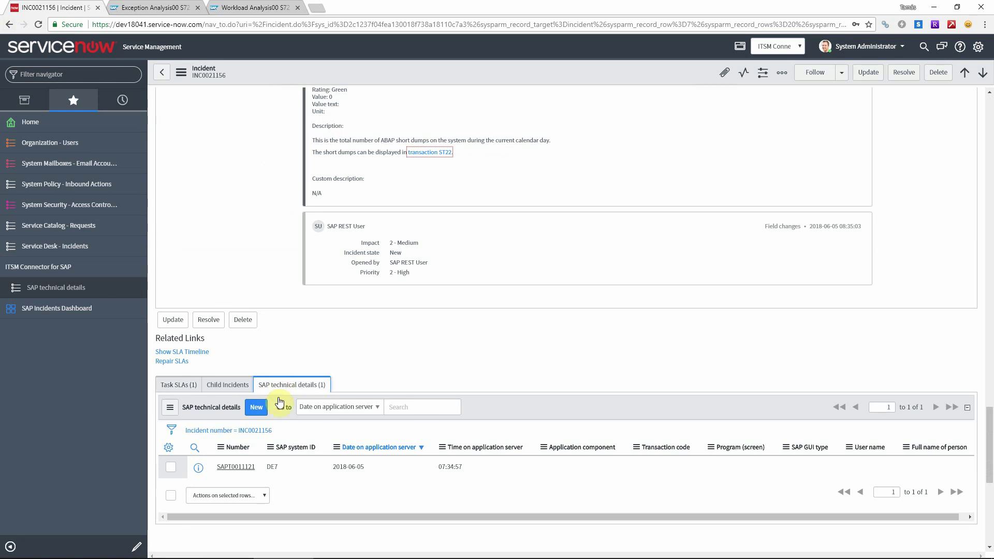
{"action": "left_click", "coordinate": [238, 469]}
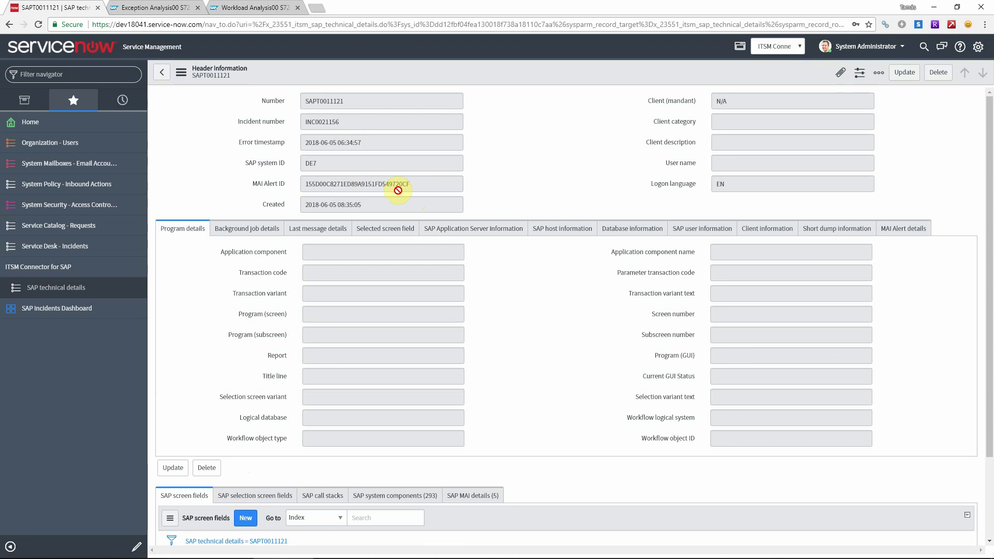
- Review the record's application server, host, database and MAI alert information, and display its related SAP MAI details
{"action": "left_click", "coordinate": [482, 232]}
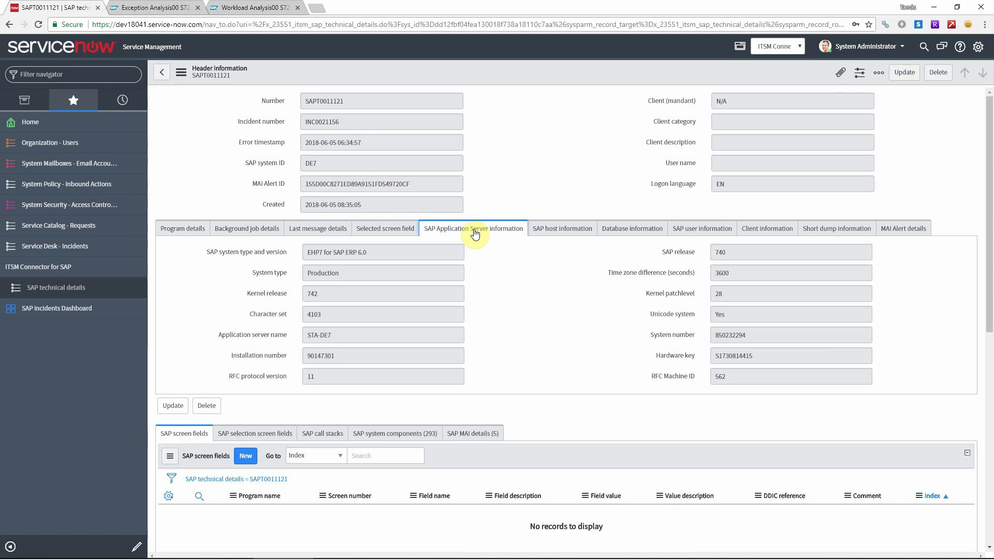
{"action": "left_click", "coordinate": [550, 234]}
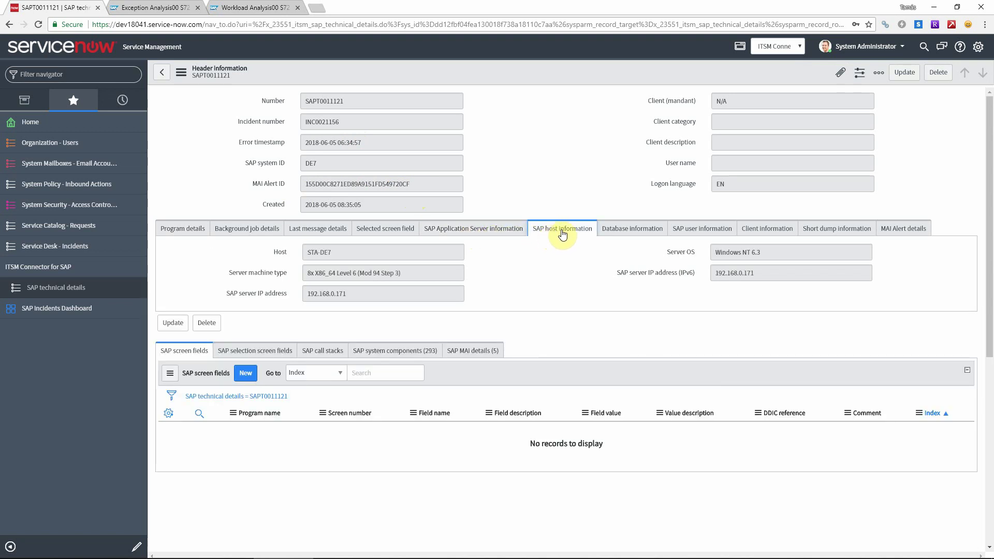
{"action": "left_click", "coordinate": [625, 233]}
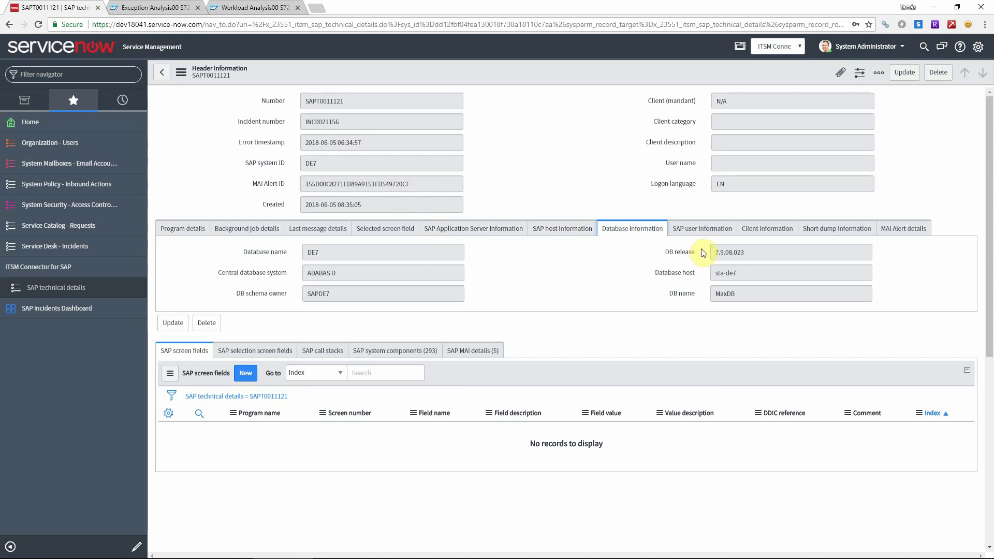
{"action": "left_click", "coordinate": [889, 230]}
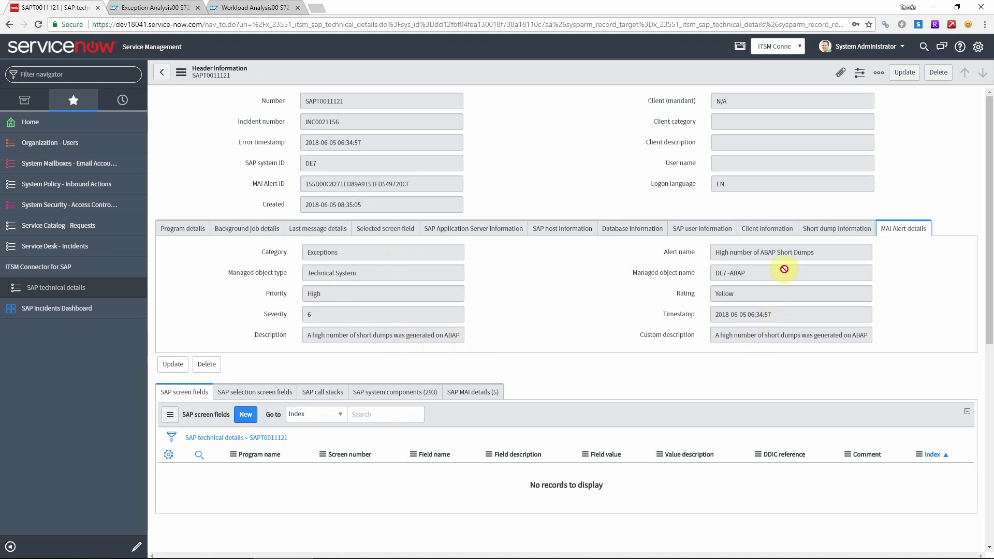
{"action": "left_click", "coordinate": [483, 392]}
{"action": "scroll", "coordinate": [567, 351], "scroll_direction": "down", "scroll_amount": 3}
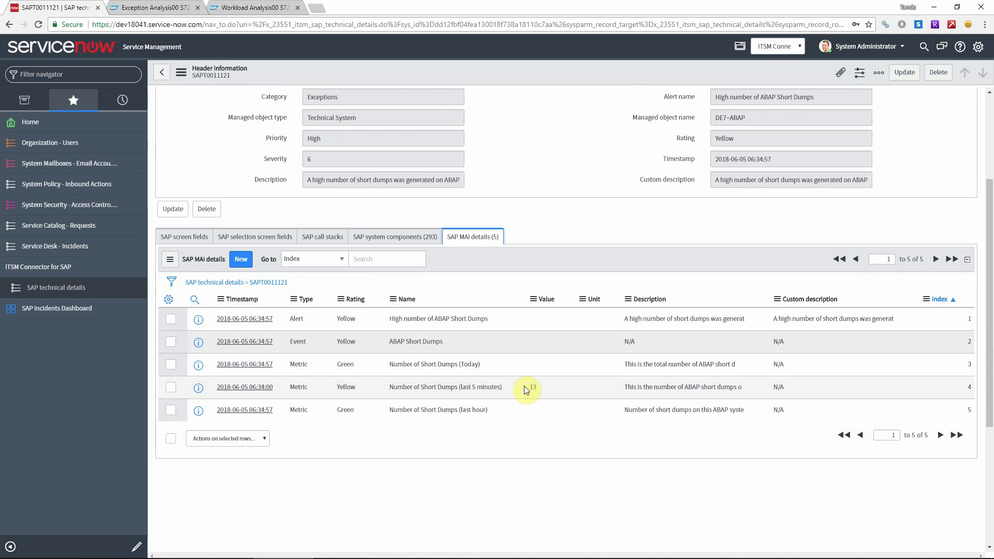
- Switch to SAP GUI, open the Ticket System settings with transaction /n/stats/cust and select the Alert mapping FM value
{"action": "key", "text": "alt+Tab"}
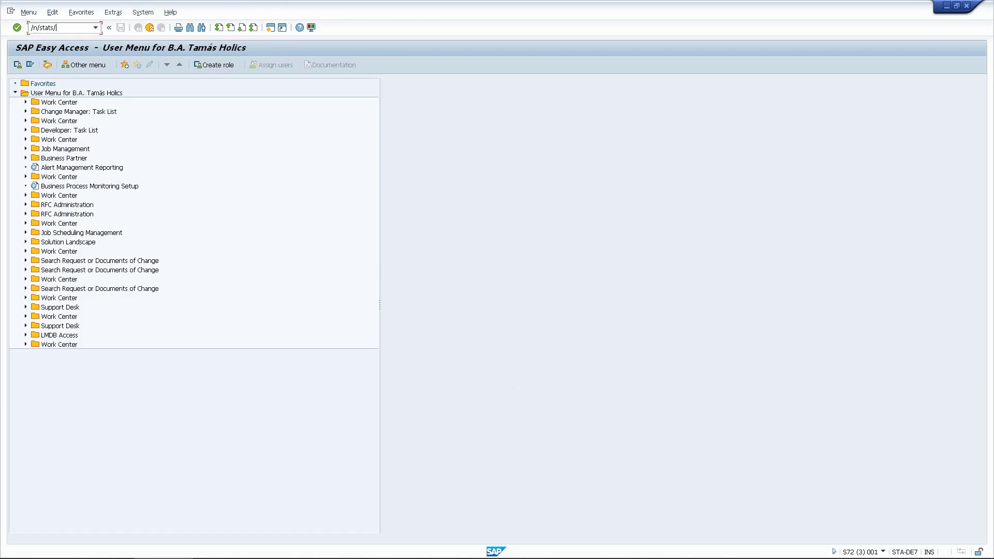
{"action": "type", "text": "/n/stats/cust"}
{"action": "key", "text": "Return"}
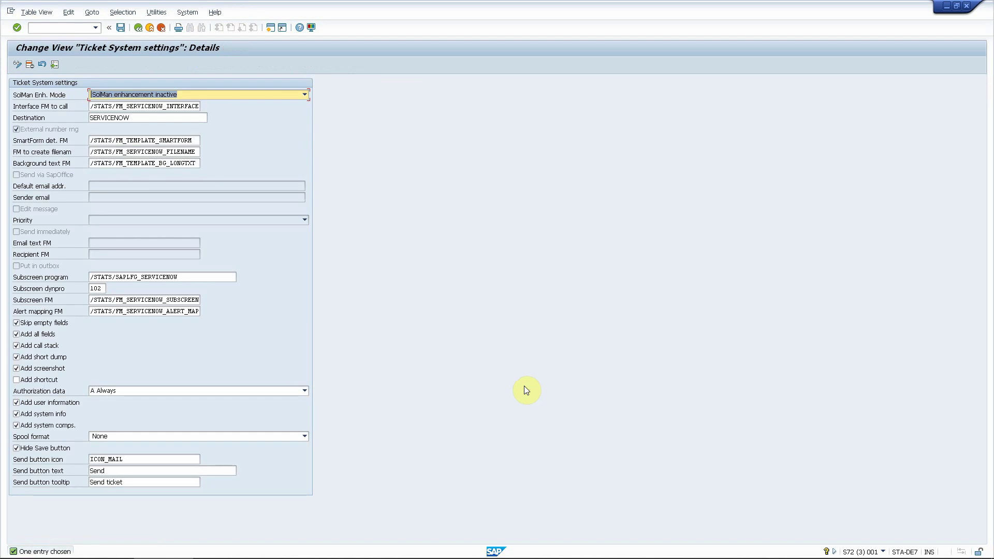
{"action": "left_click", "coordinate": [156, 312]}
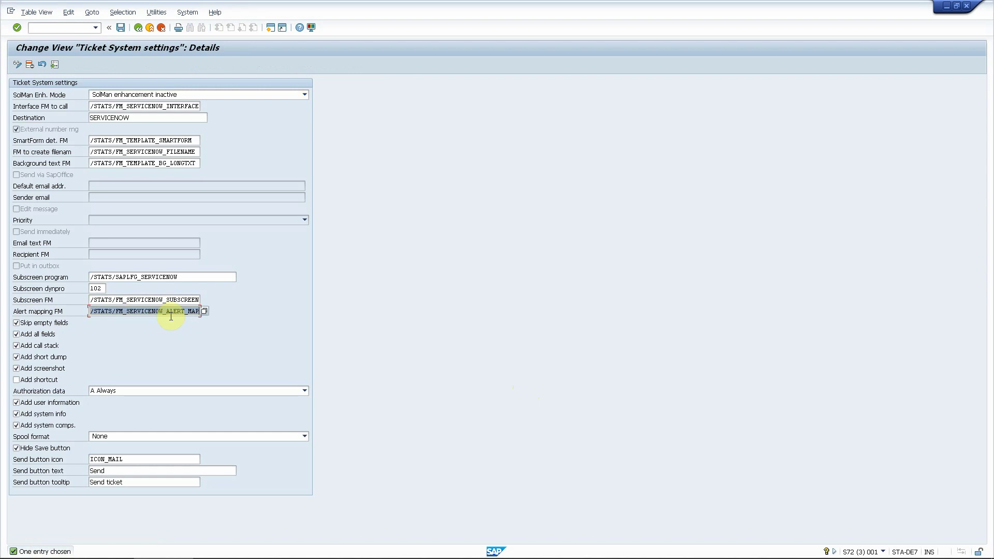
- Start the Function Builder with /nse37 and display the source code of function module /STATS/FM_SERVICENOW_ALERT_MAP
{"action": "key", "text": "ctrl+slash"}
{"action": "type", "text": "/nse37"}
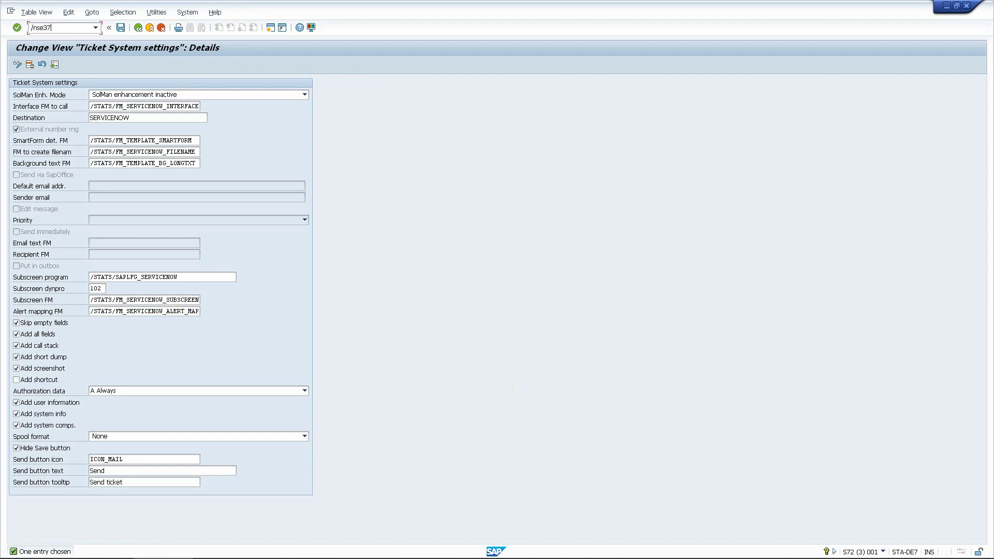
{"action": "key", "text": "Return"}
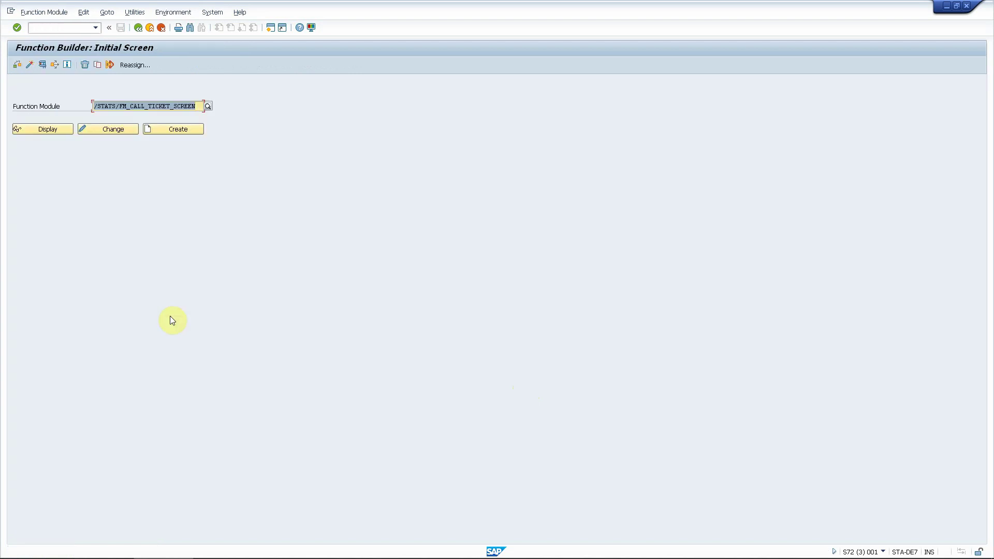
{"action": "left_click", "coordinate": [52, 129]}
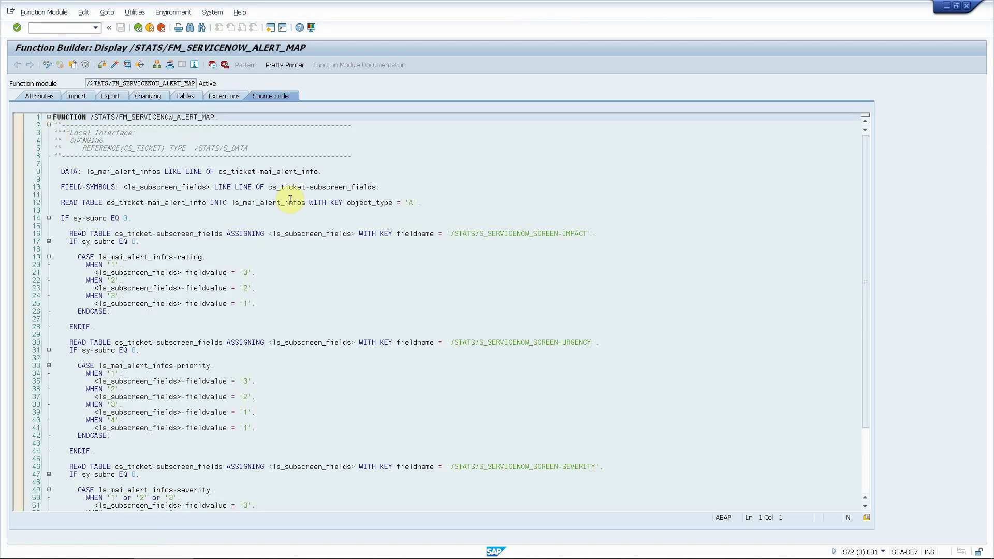
- Examine how the source code maps alert rating, priority and severity to the ServiceNow impact, urgency and severity fields
{"action": "scroll", "coordinate": [284, 231], "scroll_direction": "down", "scroll_amount": 2}
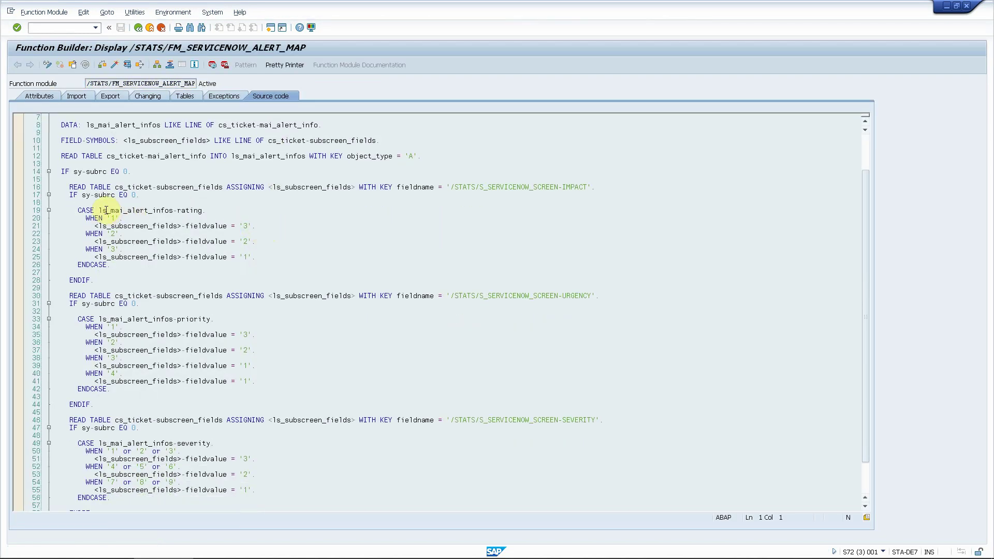
{"action": "left_click_drag", "start_coordinate": [98, 210], "coordinate": [210, 210]}
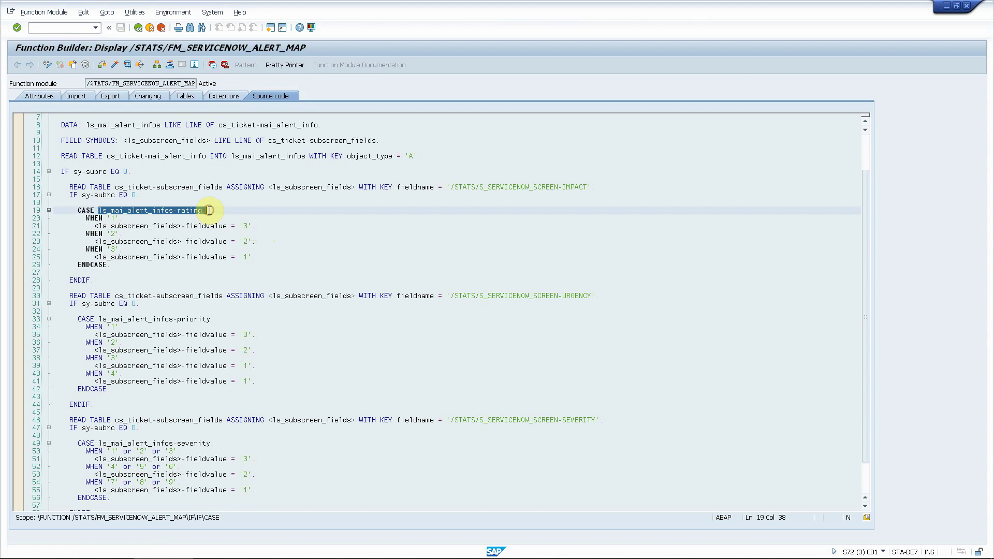
{"action": "left_click_drag", "start_coordinate": [564, 187], "coordinate": [595, 187]}
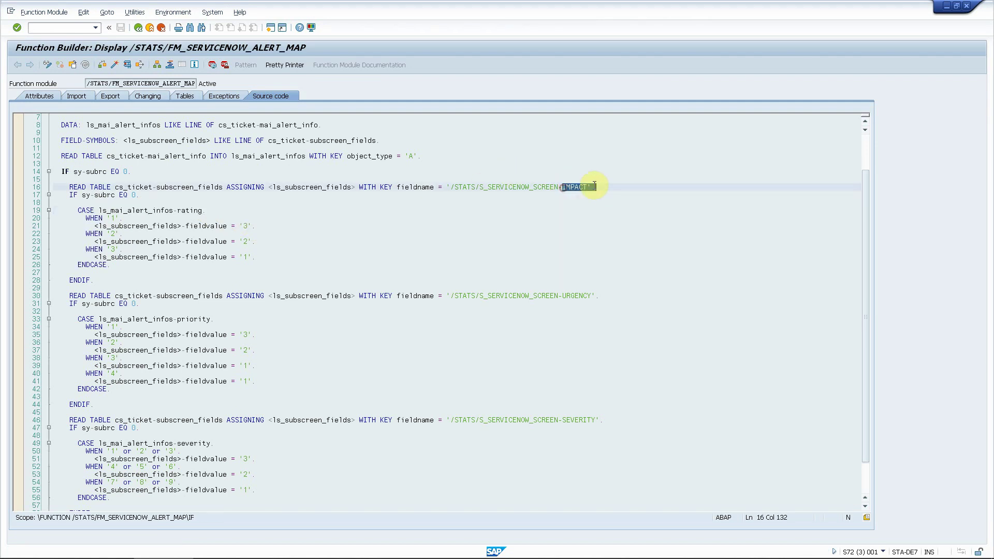
{"action": "left_click", "coordinate": [242, 226]}
{"action": "left_click", "coordinate": [242, 249]}
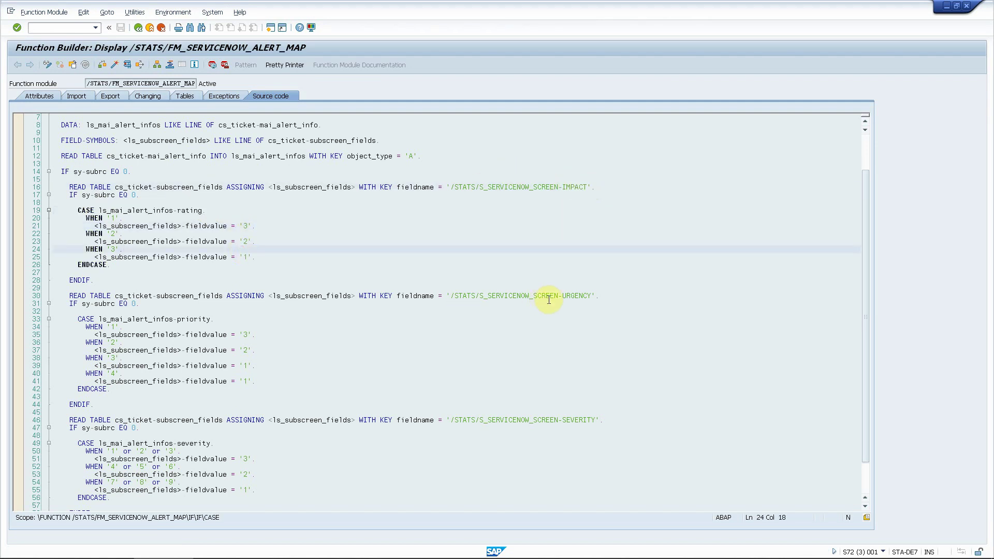
{"action": "left_click_drag", "start_coordinate": [549, 296], "coordinate": [598, 296]}
{"action": "left_click_drag", "start_coordinate": [566, 420], "coordinate": [517, 412]}
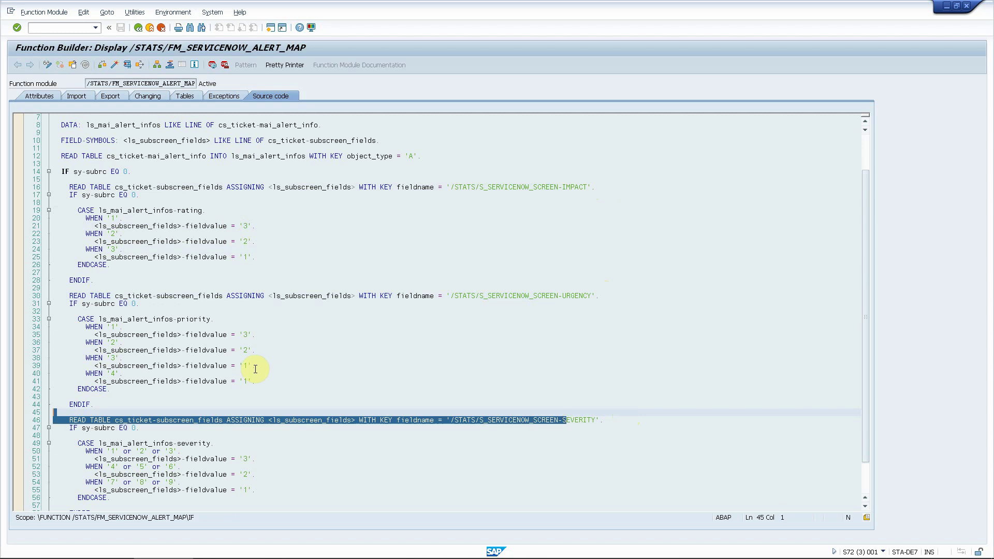
{"action": "left_click_drag", "start_coordinate": [102, 319], "coordinate": [125, 327]}
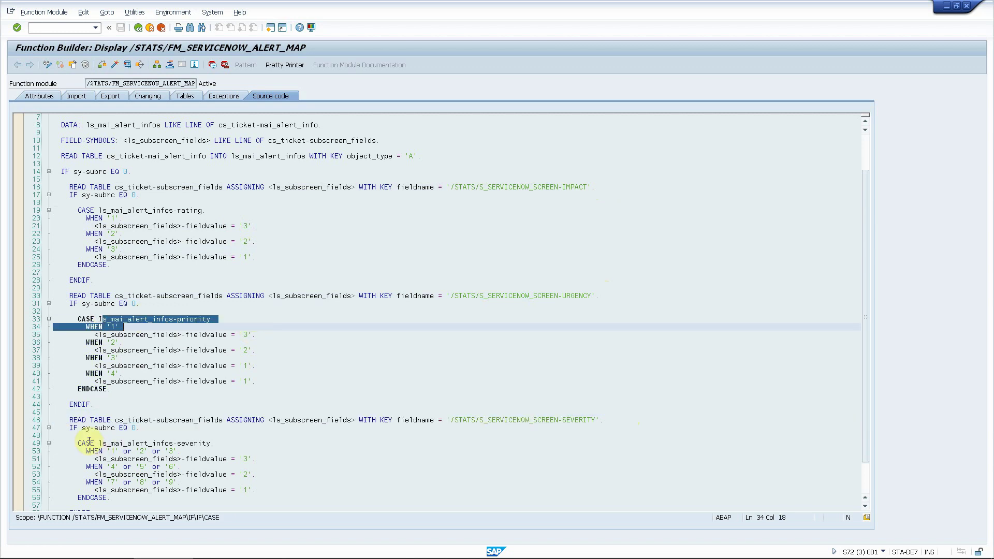
{"action": "left_click_drag", "start_coordinate": [99, 444], "coordinate": [266, 443]}
{"action": "left_click", "coordinate": [270, 451]}
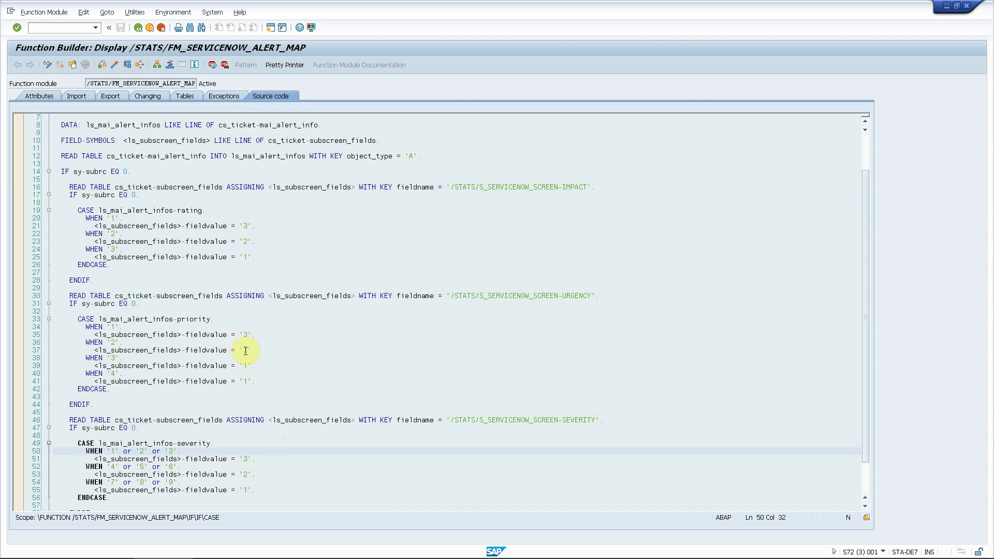
- Open the MAI alert defaults view with transaction /n/stats/mai_def
{"action": "left_click", "coordinate": [60, 28]}
{"action": "type", "text": "/n/stats/mai_def"}
{"action": "key", "text": "Return"}
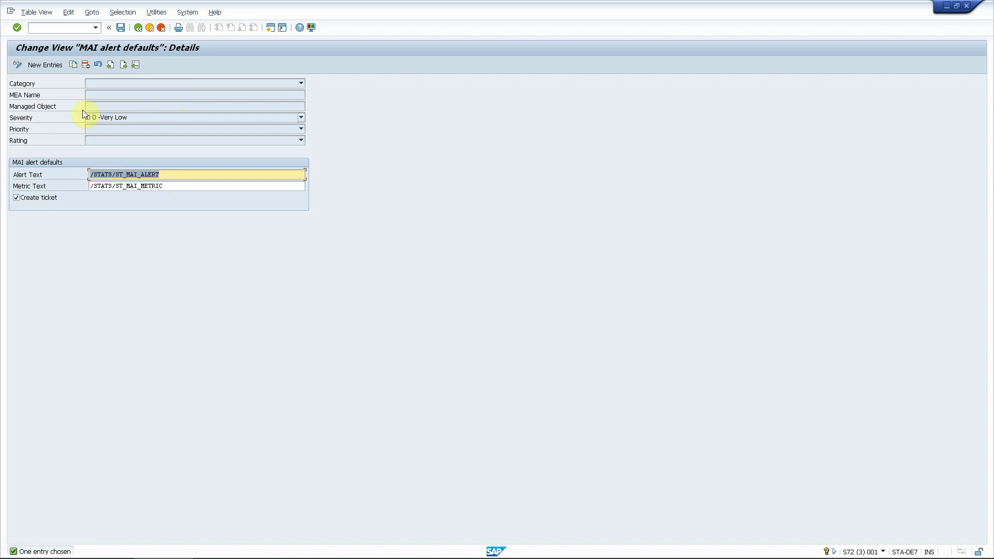
- Draft a new MAI alert default for category Performance with alert text ZPERFORMANCE_ALERT and Create ticket enabled, and exit without saving
{"action": "left_click", "coordinate": [50, 69]}
{"action": "left_click", "coordinate": [123, 85]}
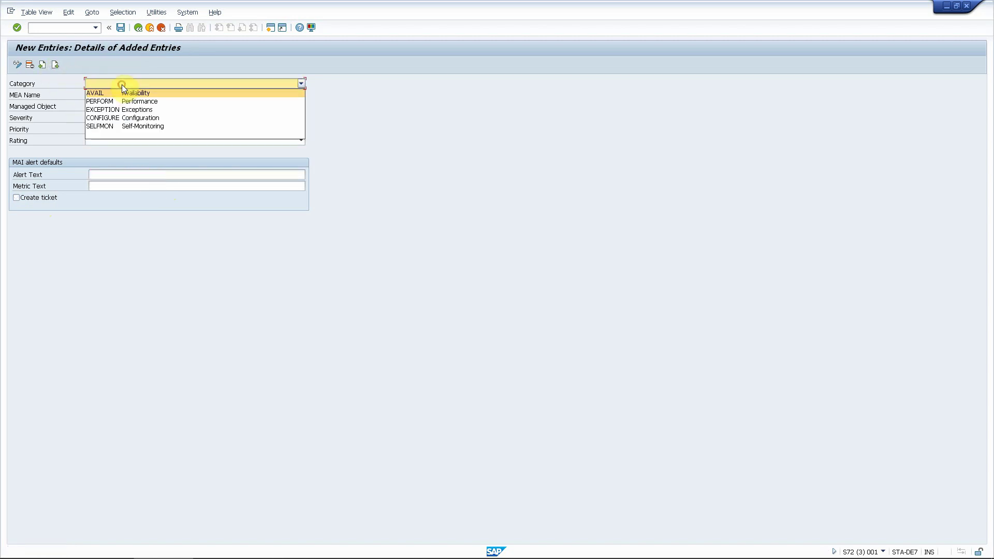
{"action": "left_click", "coordinate": [125, 102]}
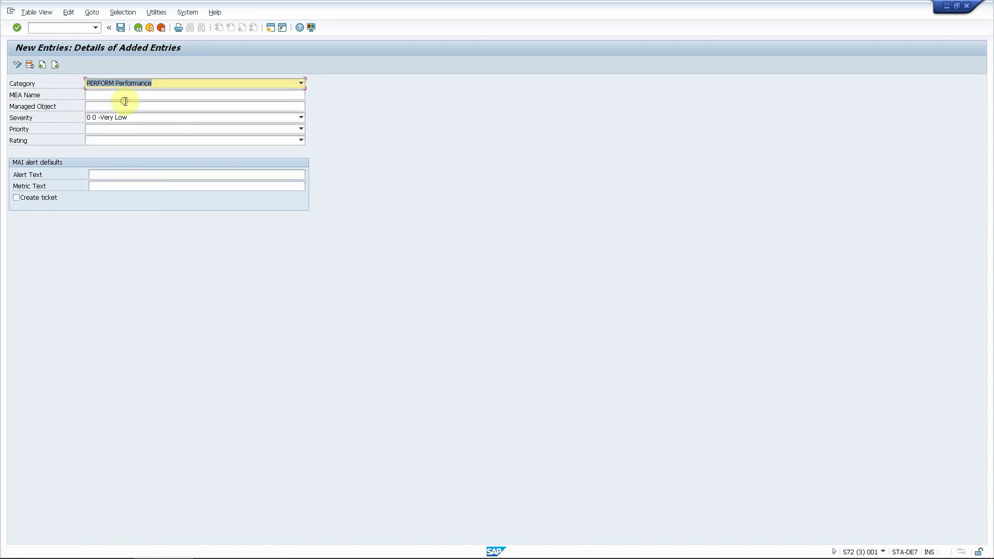
{"action": "left_click", "coordinate": [107, 174]}
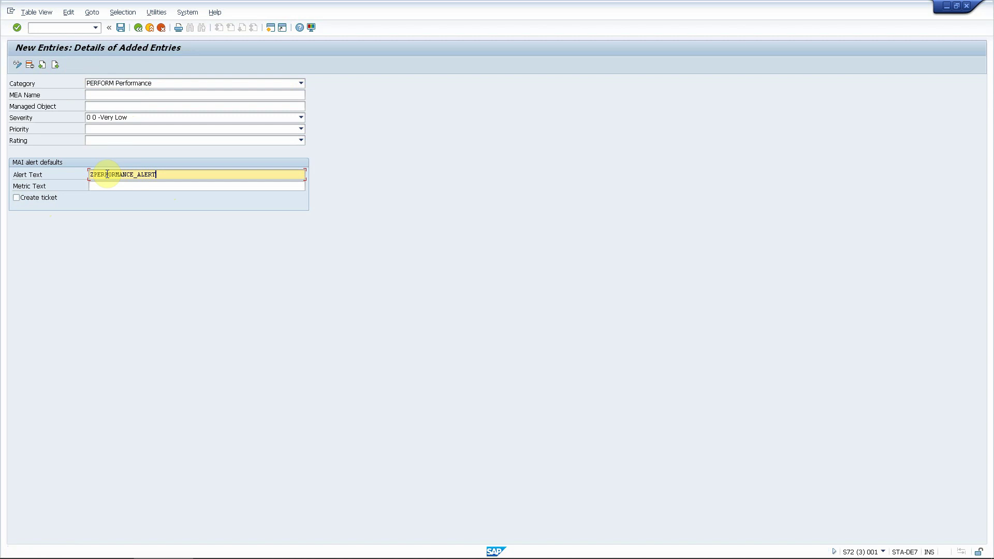
{"action": "type", "text": "ZPERFORMANCE_ALERT"}
{"action": "left_click", "coordinate": [42, 199]}
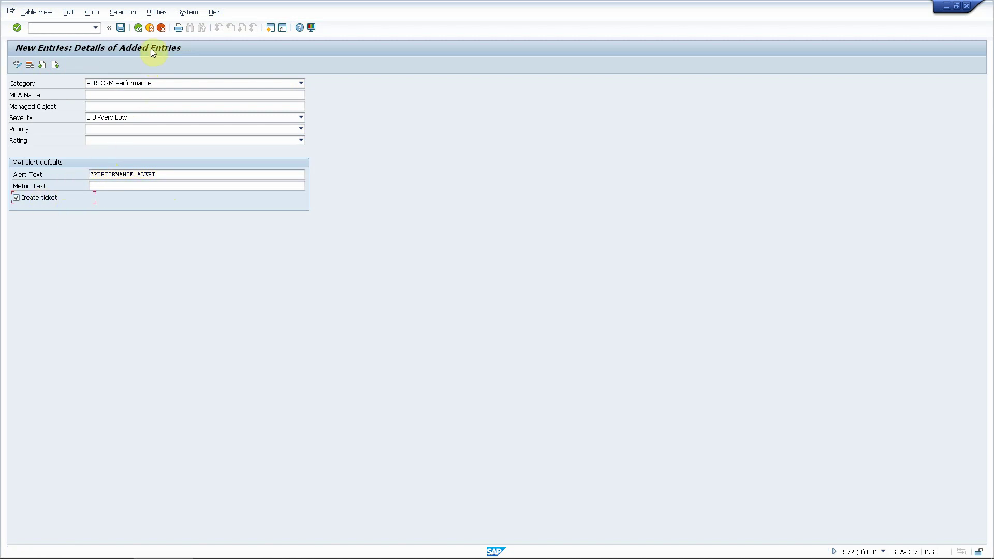
{"action": "left_click", "coordinate": [149, 29]}
{"action": "left_click", "coordinate": [184, 191]}
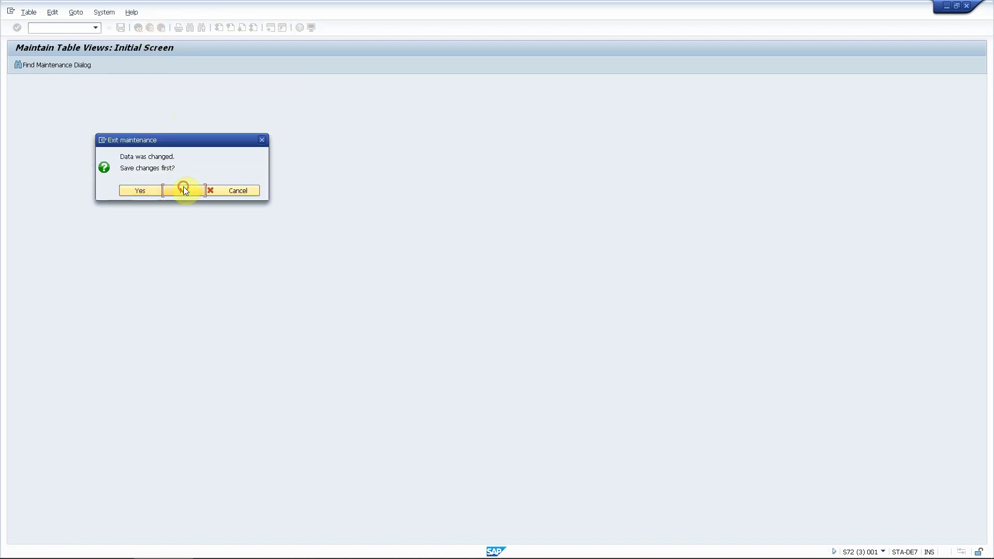
- Switch back to ServiceNow, open the SAP Incidents Dashboard's Monitoring and Alerting view and examine its MAI alert charts
{"action": "key", "text": "alt+Tab"}
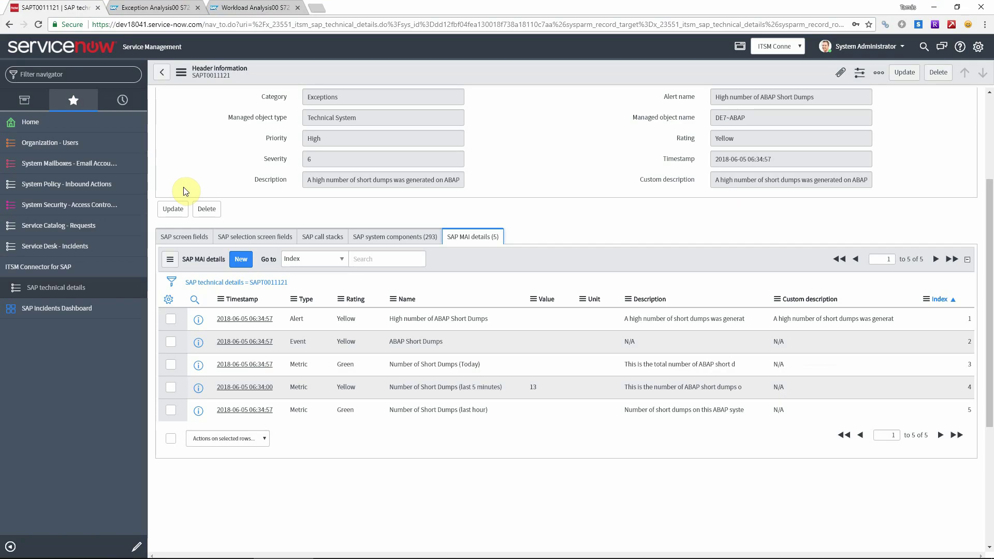
{"action": "left_click", "coordinate": [58, 309]}
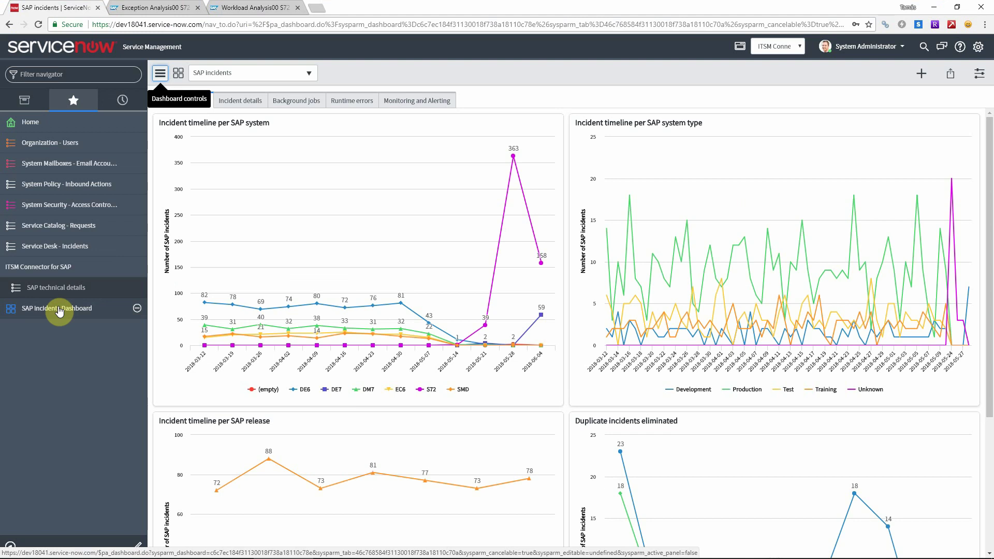
{"action": "left_click", "coordinate": [430, 100]}
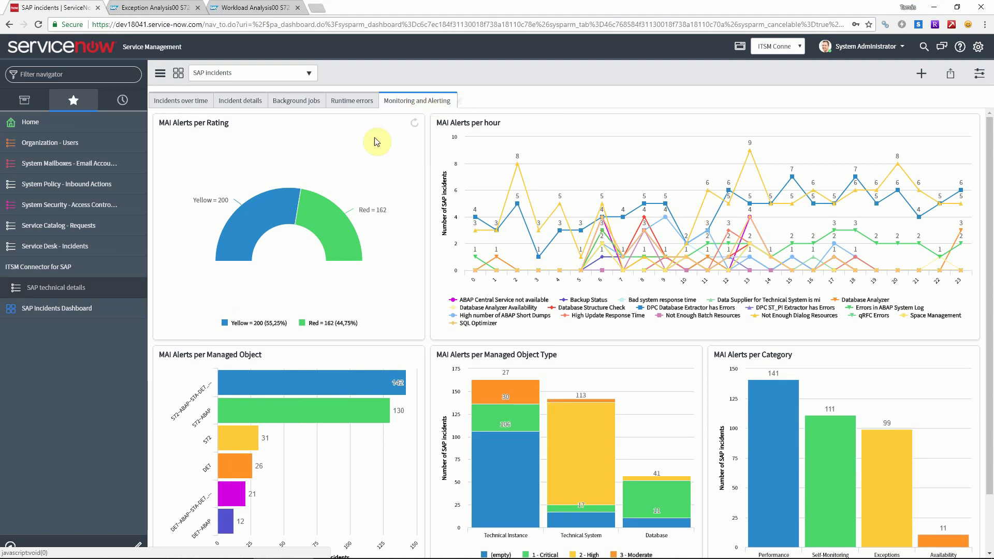
{"action": "mouse_move", "coordinate": [338, 236]}
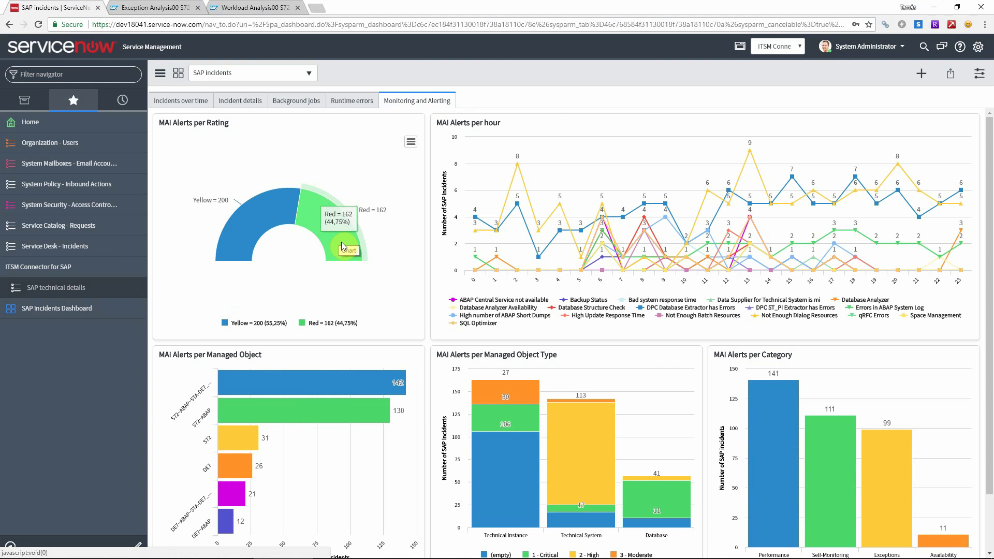
{"action": "mouse_move", "coordinate": [750, 155]}
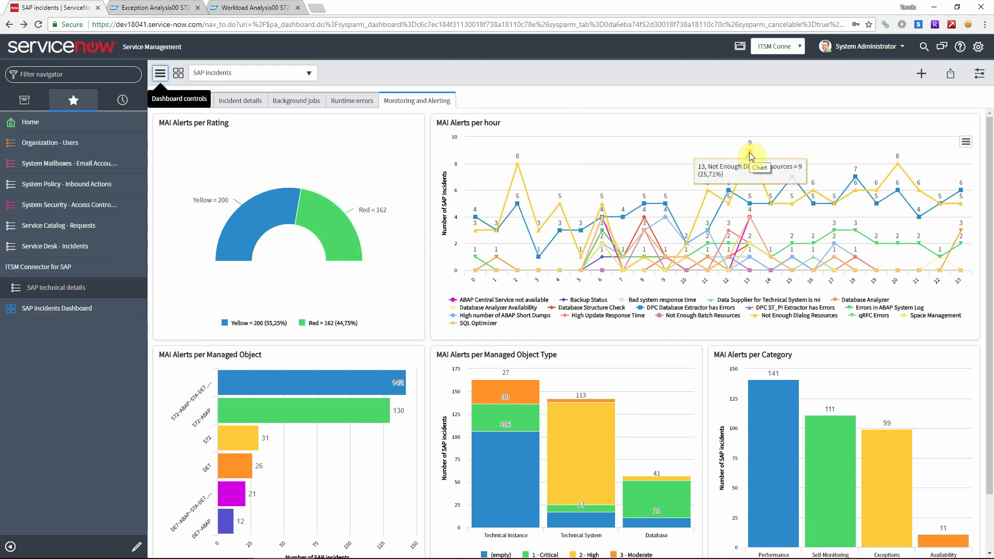
{"action": "scroll", "coordinate": [717, 316], "scroll_direction": "down", "scroll_amount": 2}
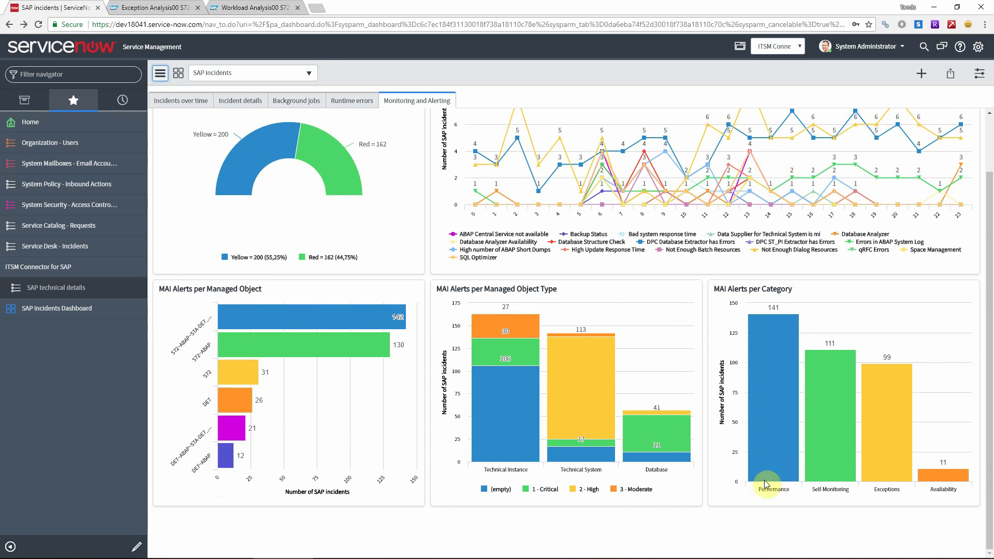
{"action": "mouse_move", "coordinate": [962, 469]}
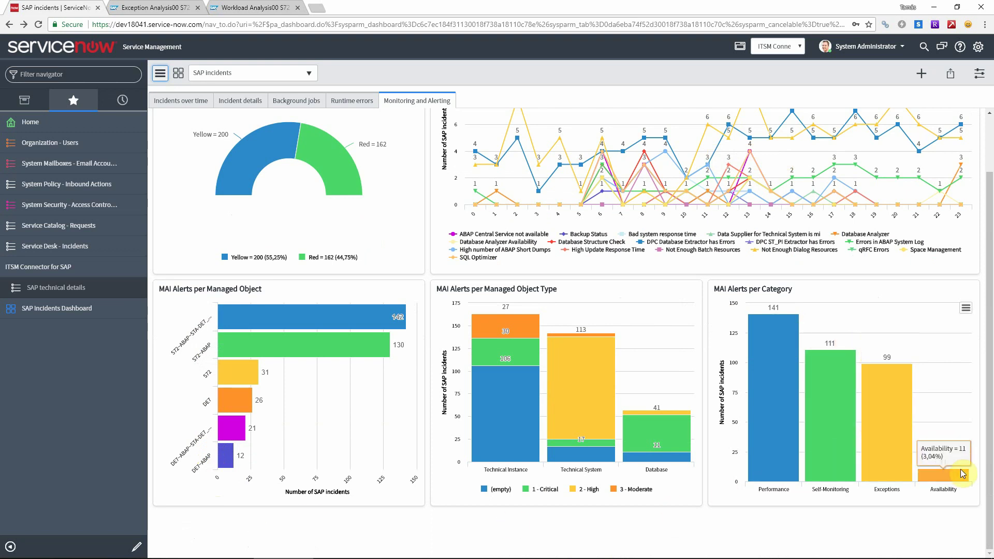